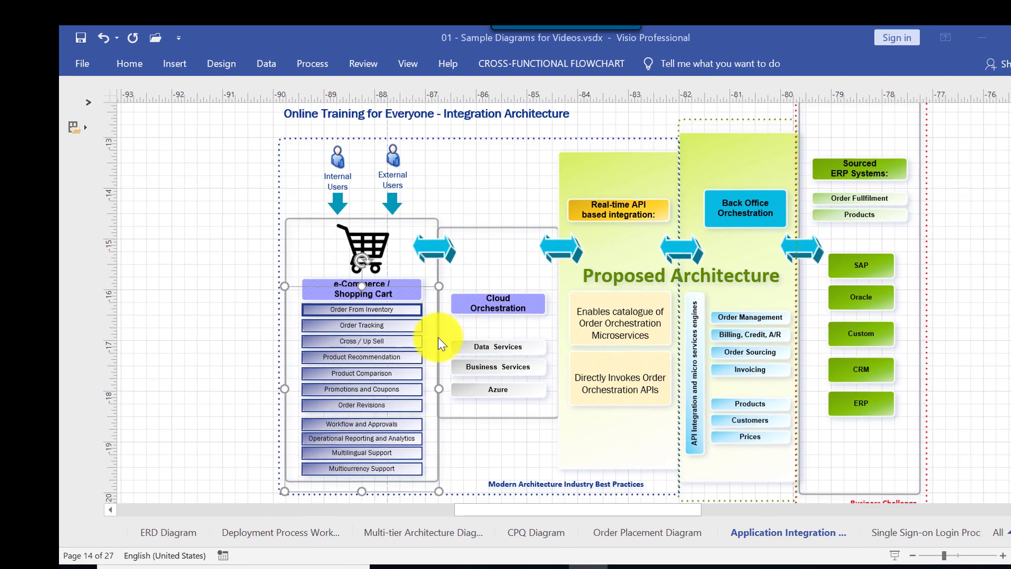
Save the diagram as 01 - Sample Diagrams for Videos.vsdx and pin the ribbon open on Home
{"action": "key", "text": "ctrl+s"}
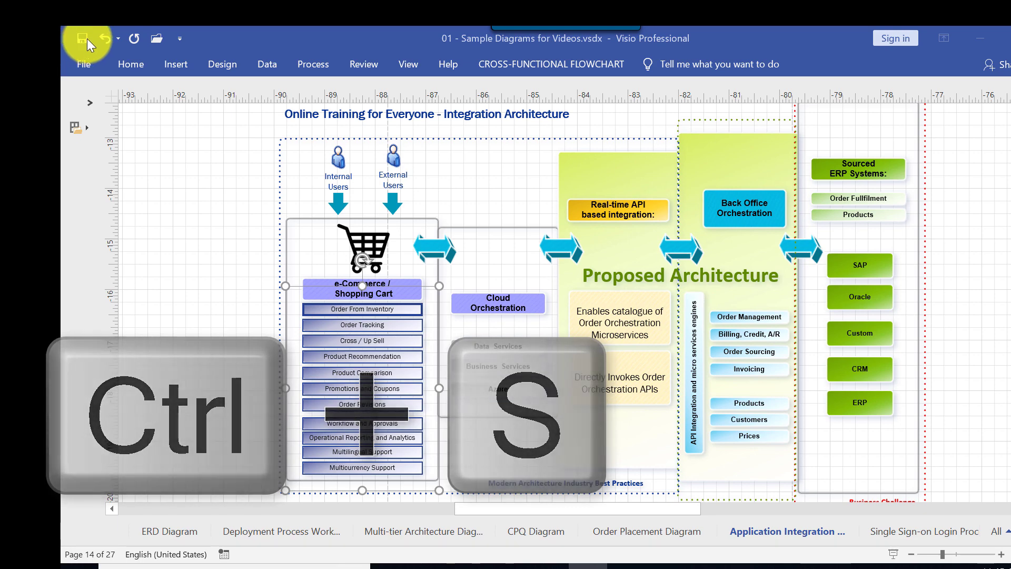
{"action": "key", "text": "ctrl+F1"}
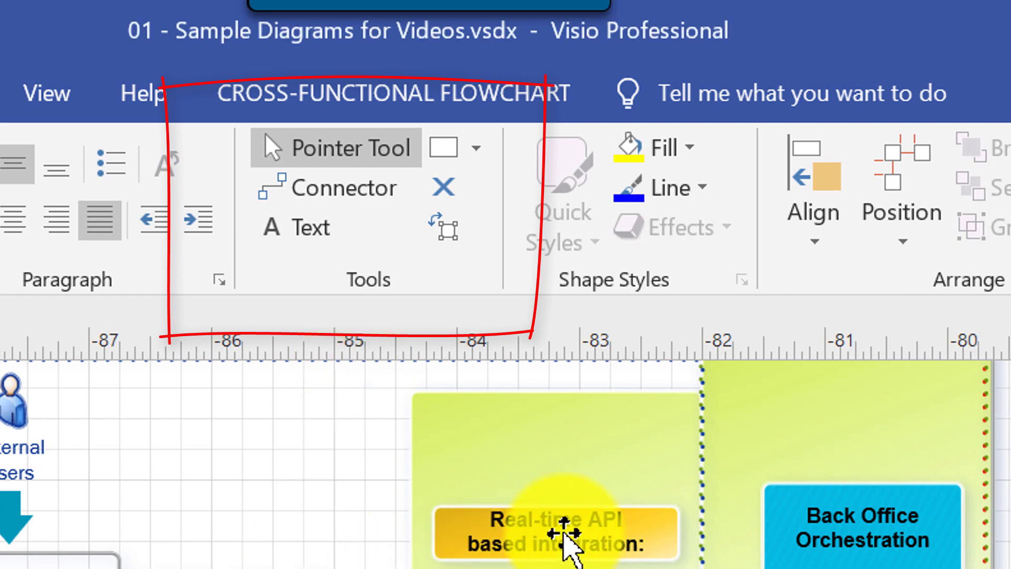
Move the Real-time API box up and make it narrower
{"action": "left_click_drag", "start_coordinate": [563, 537], "coordinate": [557, 488]}
{"action": "key", "text": "ctrl+1"}
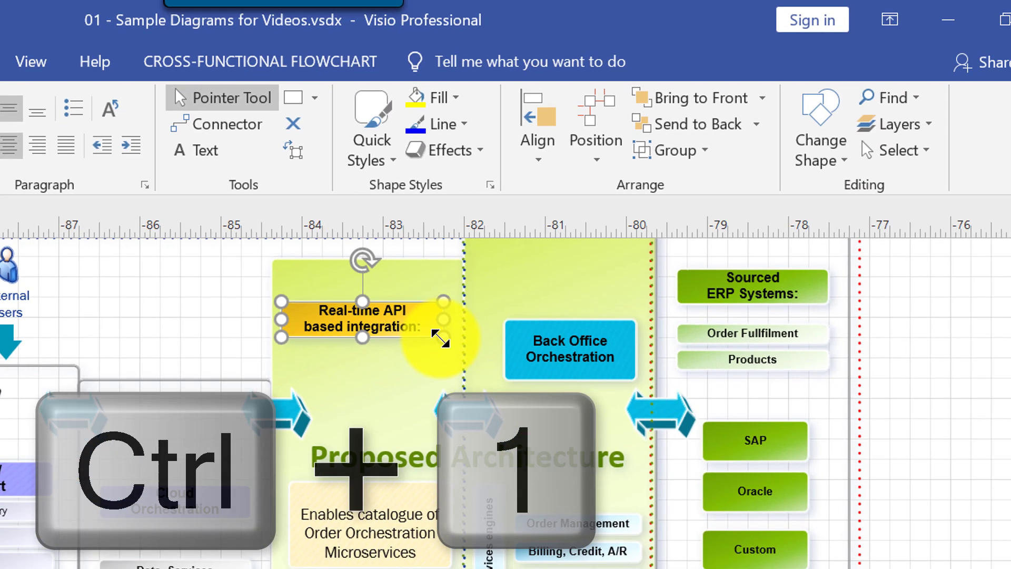
{"action": "left_click_drag", "start_coordinate": [538, 412], "coordinate": [511, 413]}
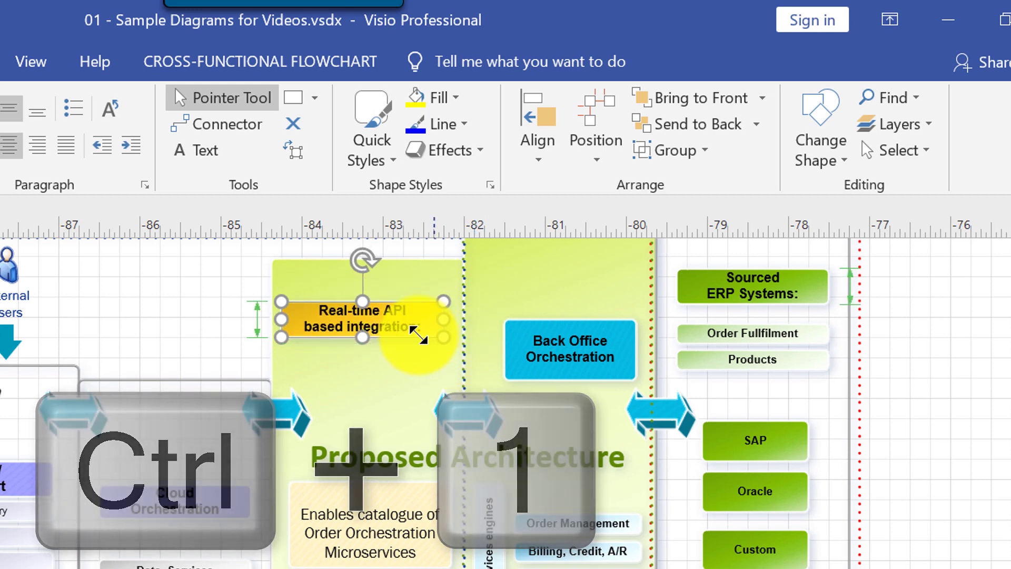
{"action": "left_click_drag", "start_coordinate": [418, 333], "coordinate": [422, 327]}
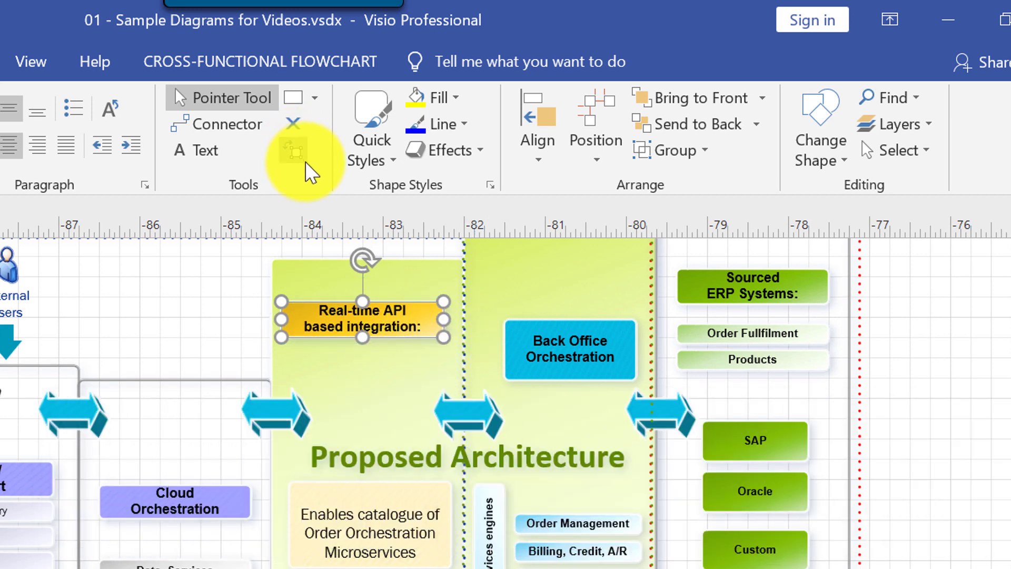
Remove the colon from the Real-time API label and connect the box to Back Office Orchestration
{"action": "key", "text": "ctrl+2"}
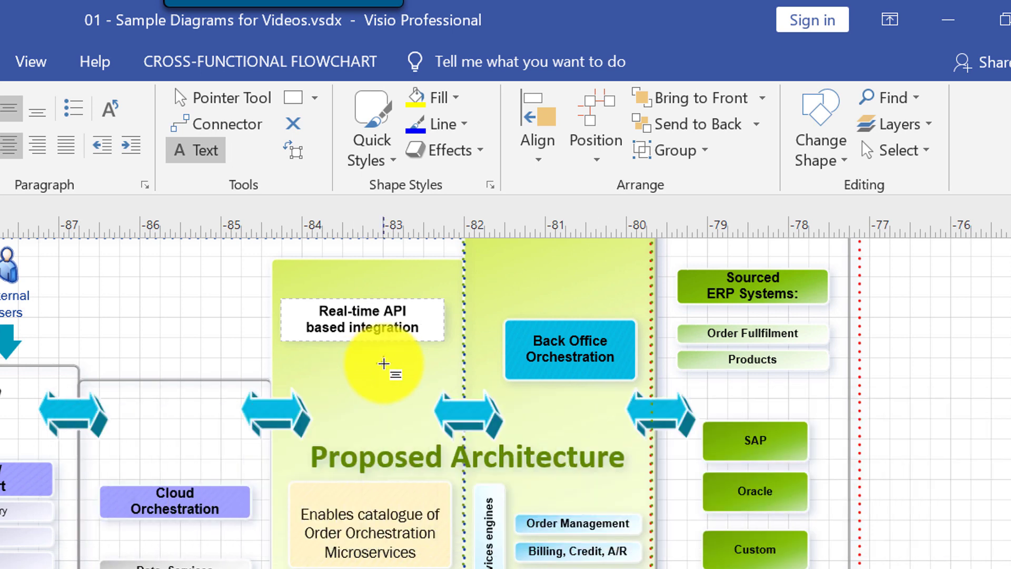
{"action": "key", "text": "Escape"}
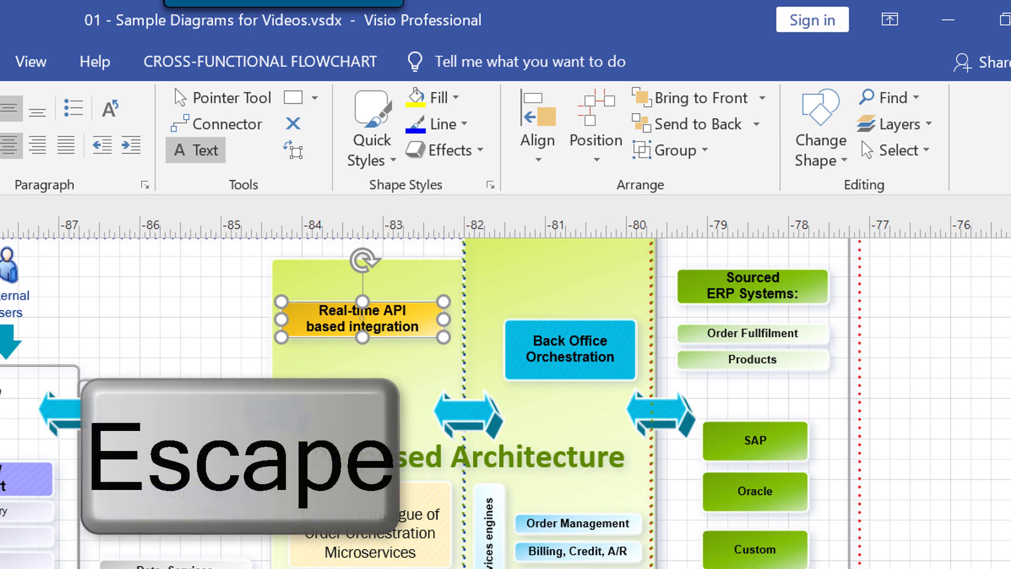
{"action": "key", "text": "ctrl+3"}
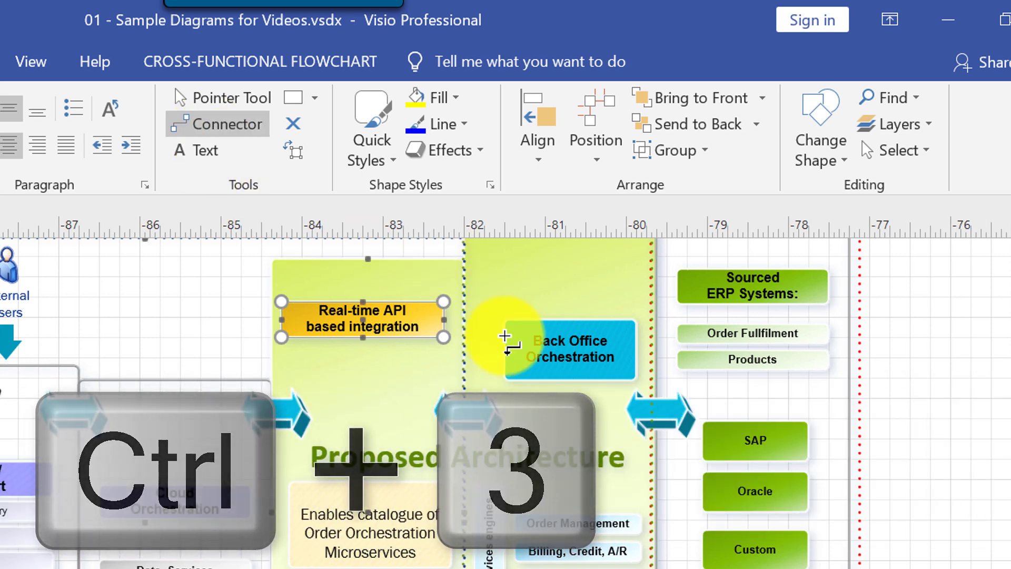
{"action": "left_click_drag", "start_coordinate": [444, 316], "coordinate": [504, 350]}
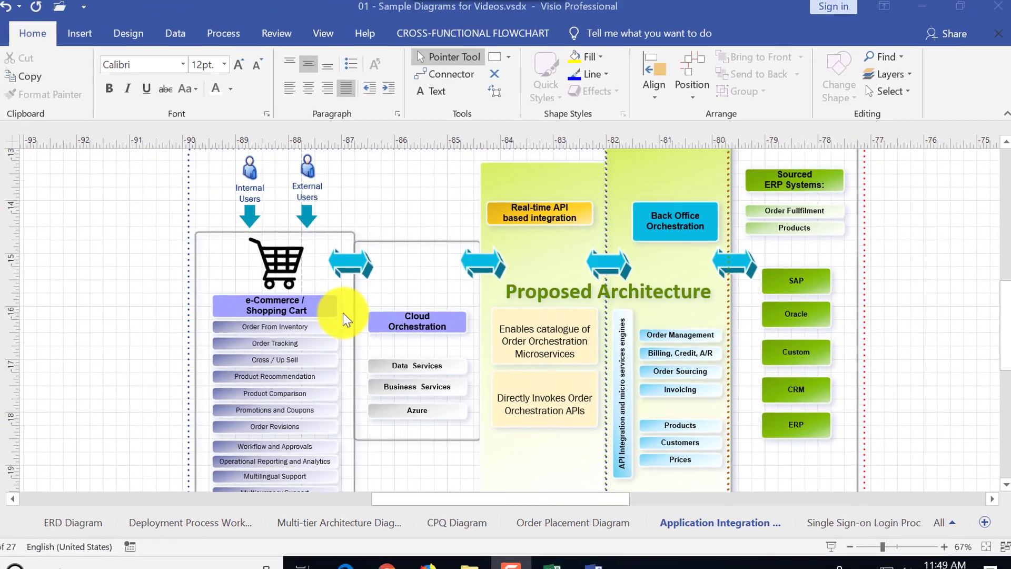
Nudge the Cloud Orchestration box left, down, then back up within its container
{"action": "left_click", "coordinate": [420, 317]}
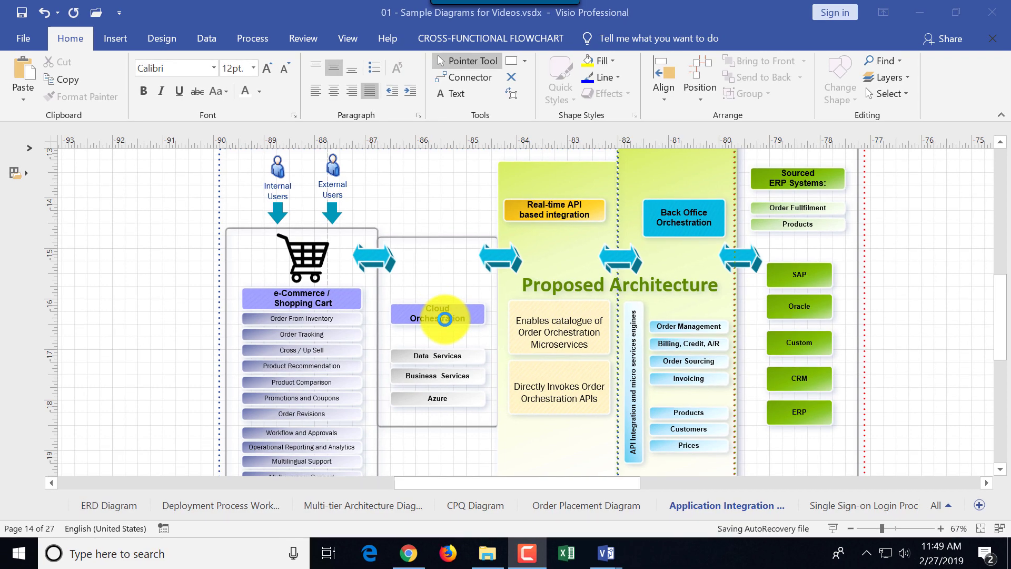
{"action": "left_click", "coordinate": [444, 316]}
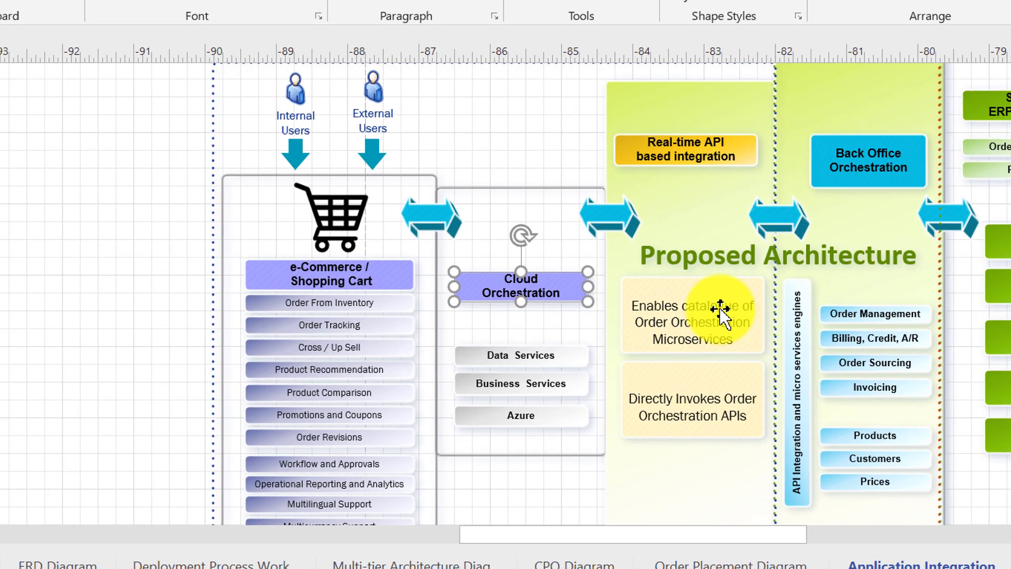
{"action": "key", "text": "Left"}
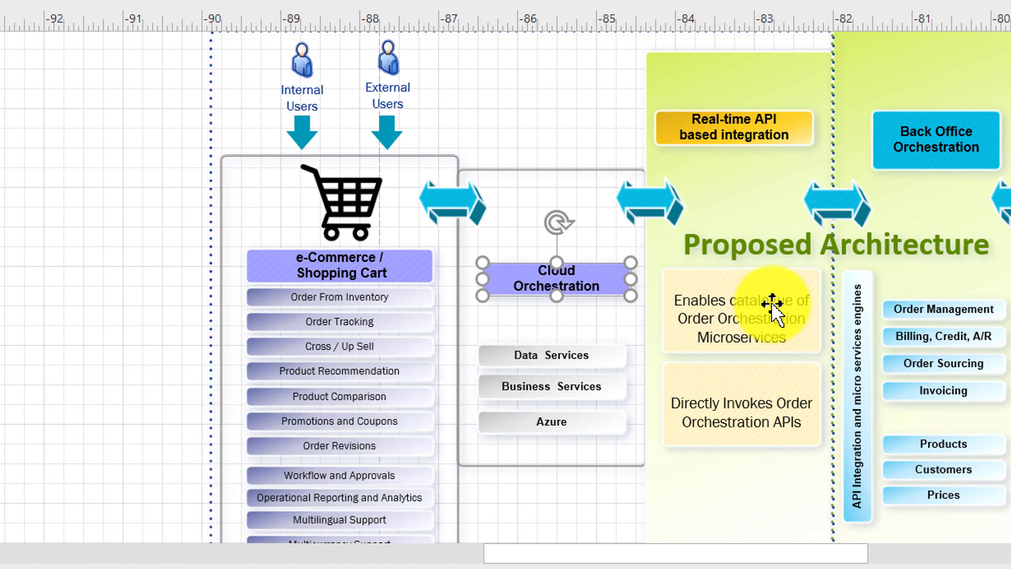
{"action": "key", "text": "Down"}
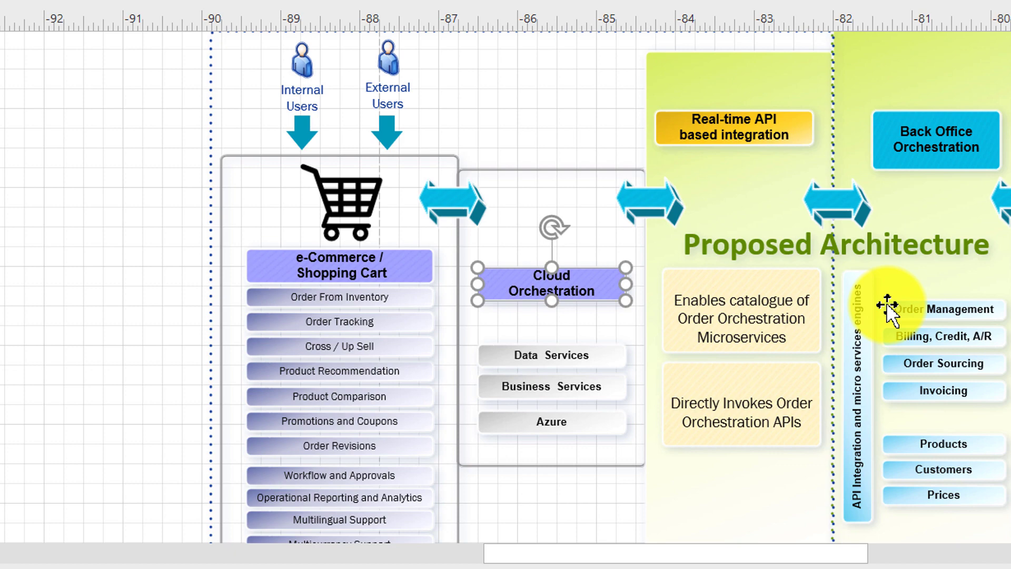
{"action": "key", "text": "shift+Up"}
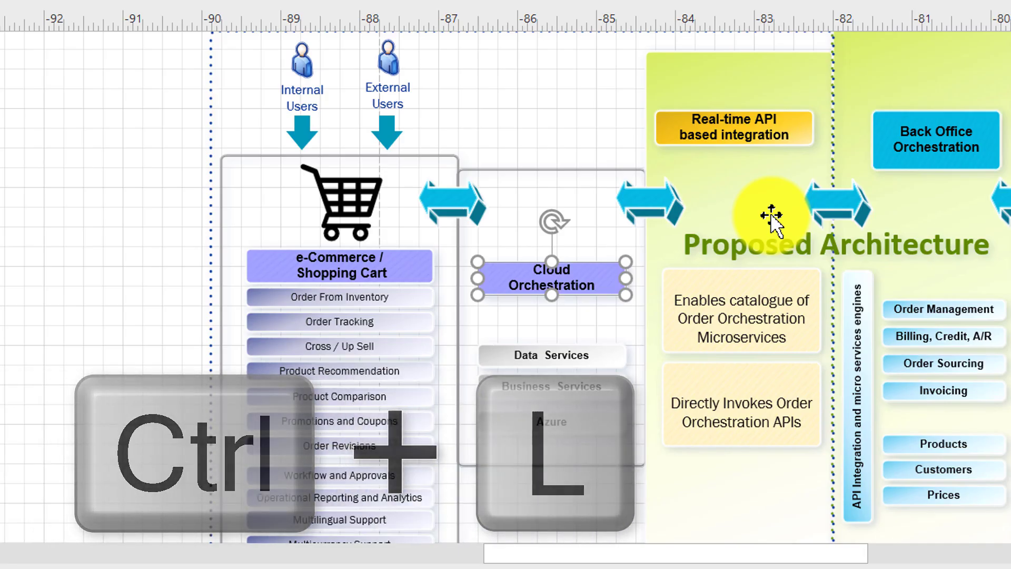
{"action": "key", "text": "ctrl+l"}
{"action": "key", "text": "ctrl+l"}
{"action": "key", "text": "ctrl+l"}
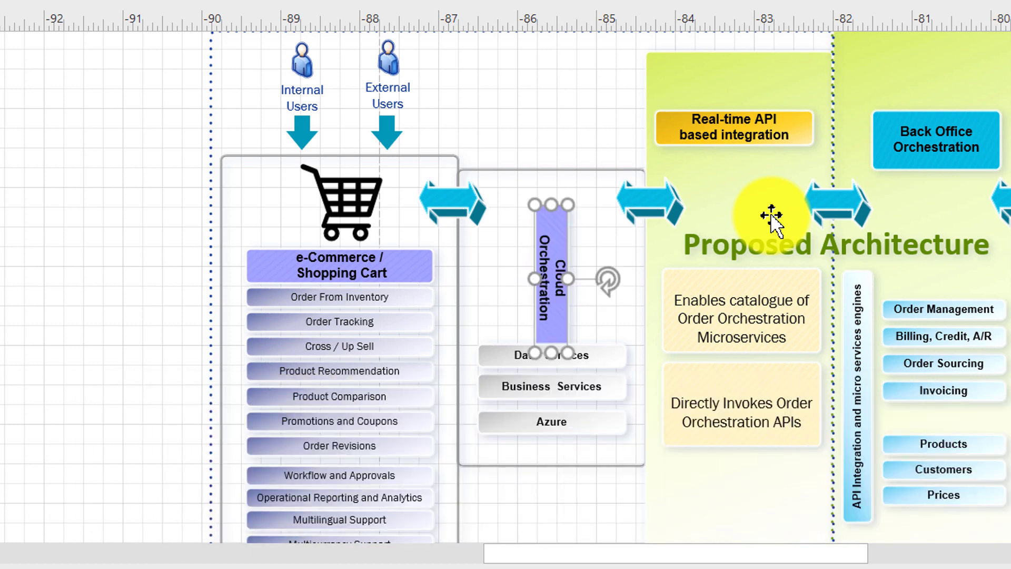
{"action": "key", "text": "ctrl+l"}
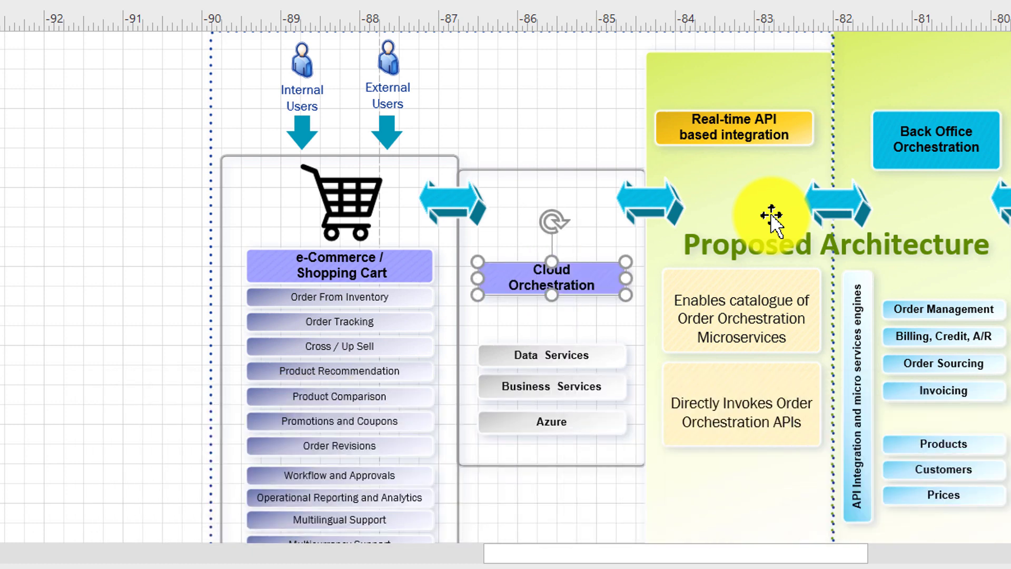
{"action": "key", "text": "ctrl+r"}
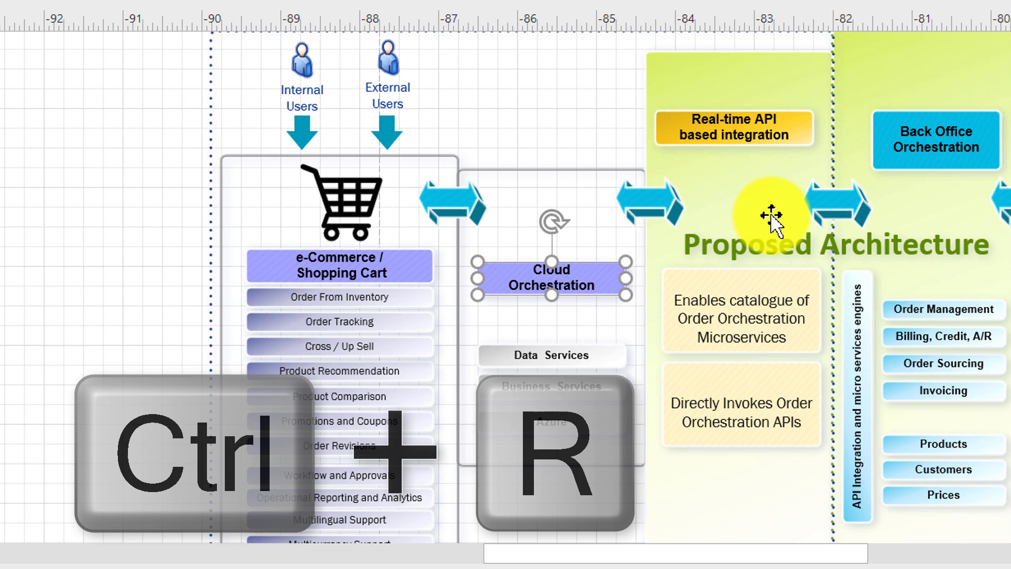
{"action": "key", "text": "ctrl+r"}
{"action": "key", "text": "ctrl+r"}
{"action": "key", "text": "ctrl+r"}
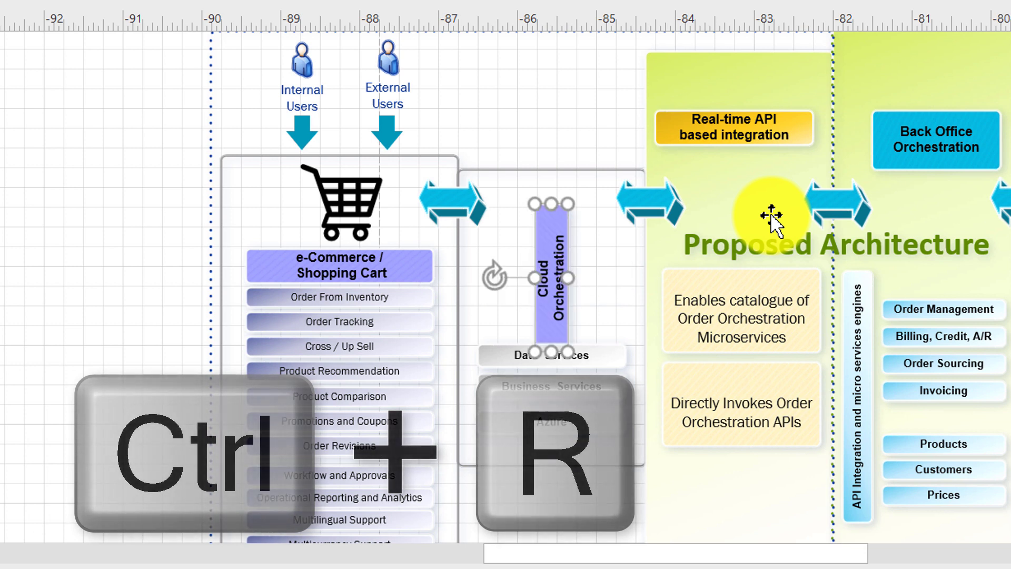
{"action": "key", "text": "ctrl+r"}
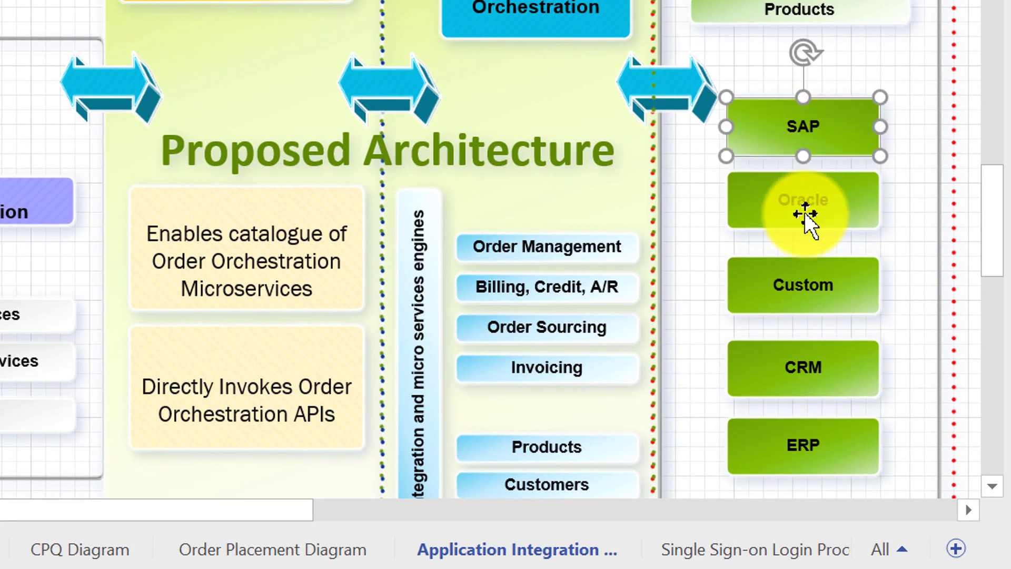
Group the SAP, Oracle, Custom, CRM and ERP boxes into one group
{"action": "left_click", "coordinate": [804, 212], "text": "shift"}
{"action": "left_click", "coordinate": [807, 302], "text": "shift"}
{"action": "left_click", "coordinate": [806, 358], "text": "shift"}
{"action": "left_click", "coordinate": [799, 424], "text": "shift"}
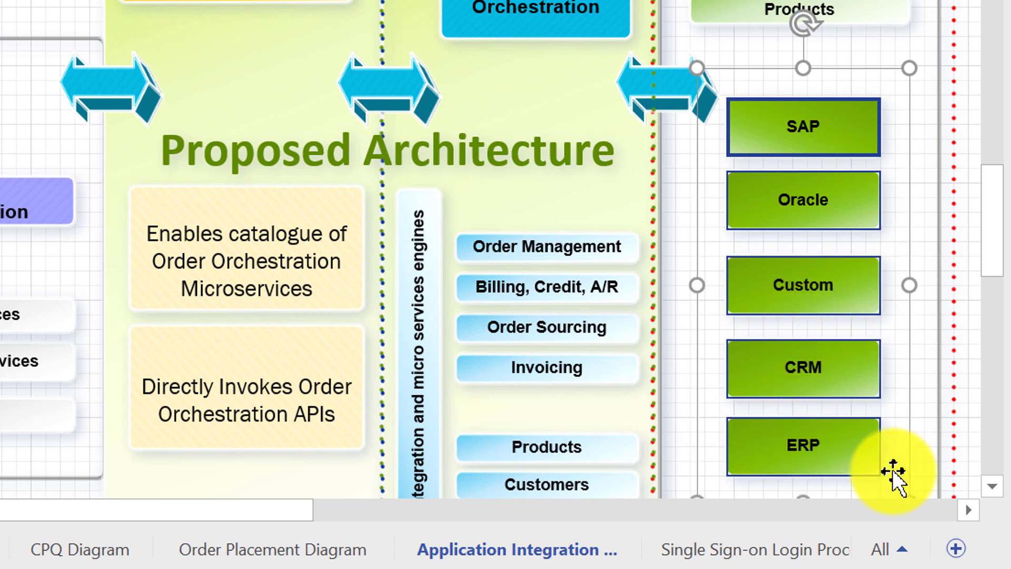
{"action": "key", "text": "ctrl+g"}
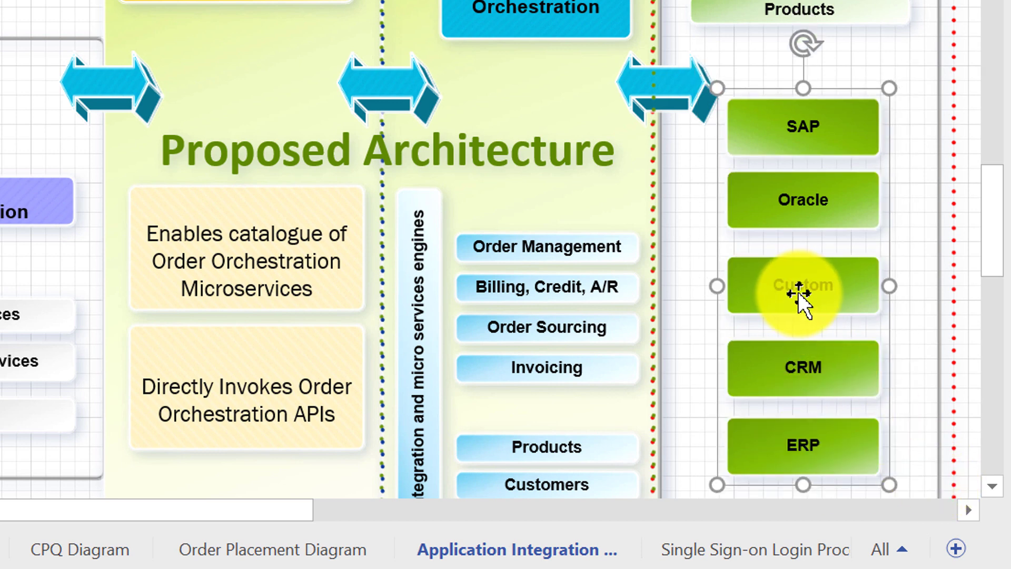
Drag the grouped boxes to a new position, then ungroup them
{"action": "left_click_drag", "start_coordinate": [832, 286], "coordinate": [989, 255]}
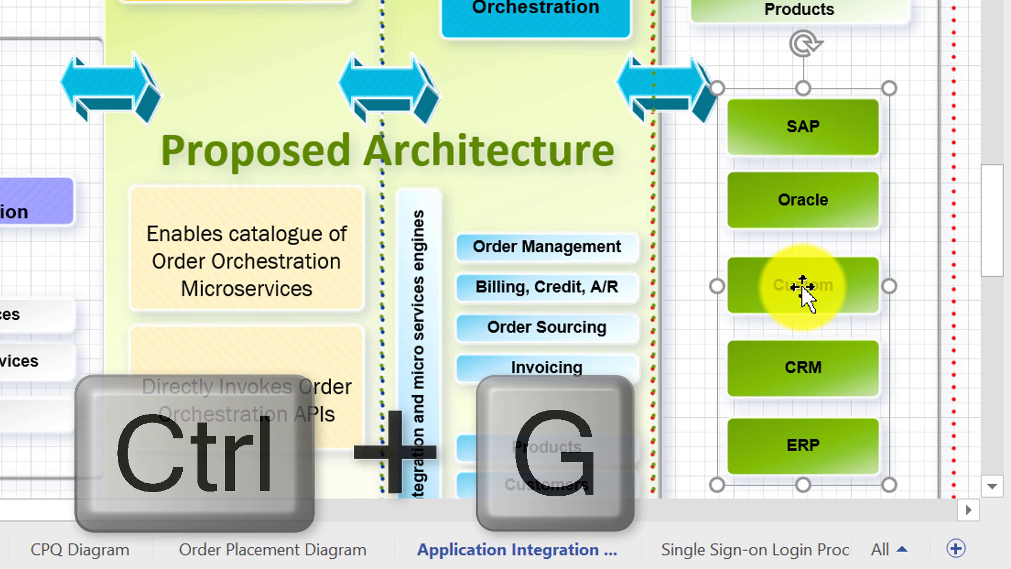
{"action": "mouse_move", "coordinate": [801, 286]}
{"action": "left_mouse_down"}
{"action": "mouse_move", "coordinate": [893, 243]}
{"action": "mouse_move", "coordinate": [786, 280]}
{"action": "mouse_move", "coordinate": [801, 311]}
{"action": "mouse_move", "coordinate": [860, 301]}
{"action": "mouse_move", "coordinate": [804, 300]}
{"action": "left_mouse_up"}
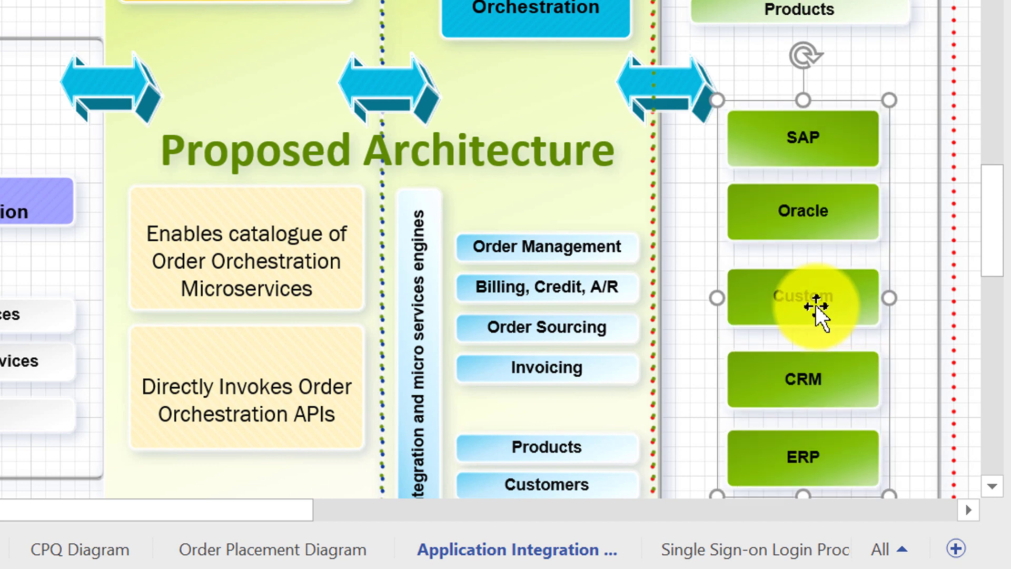
{"action": "key", "text": "ctrl+shift+u"}
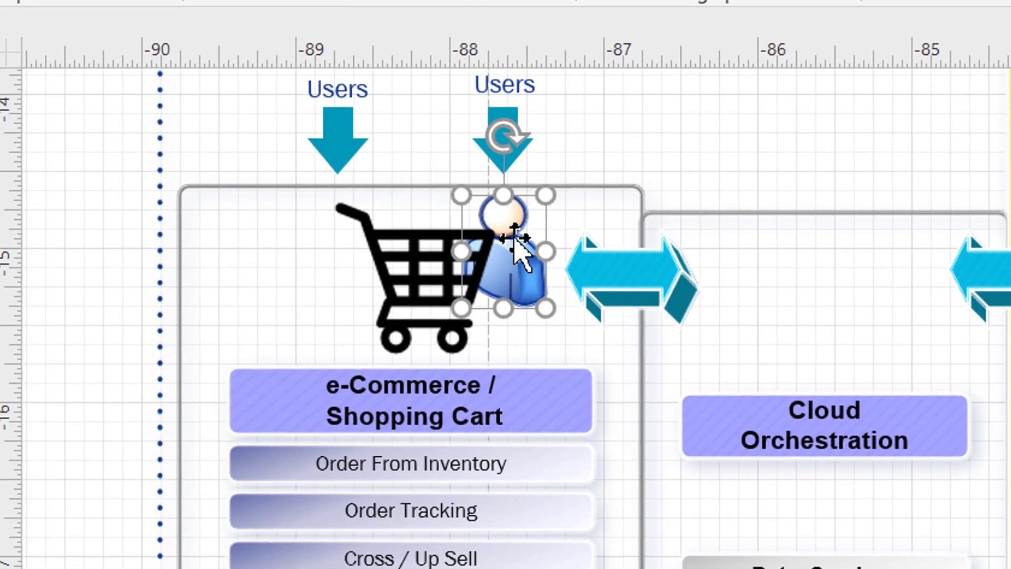
Switch the Users person icon between behind and in front of the cart, ending with Send to Back
{"action": "key", "text": "ctrl+shift+b"}
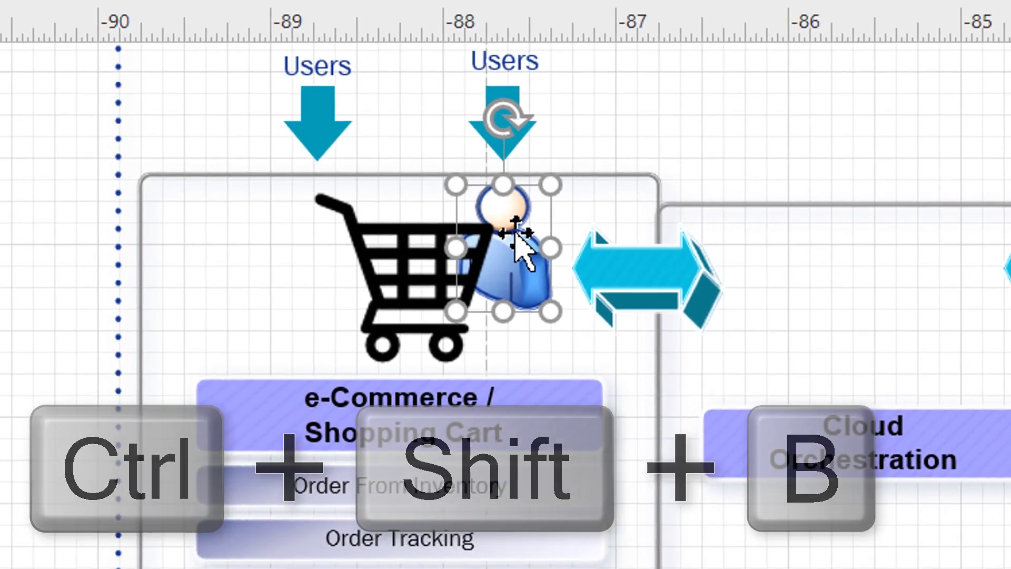
{"action": "key", "text": "ctrl+shift+f"}
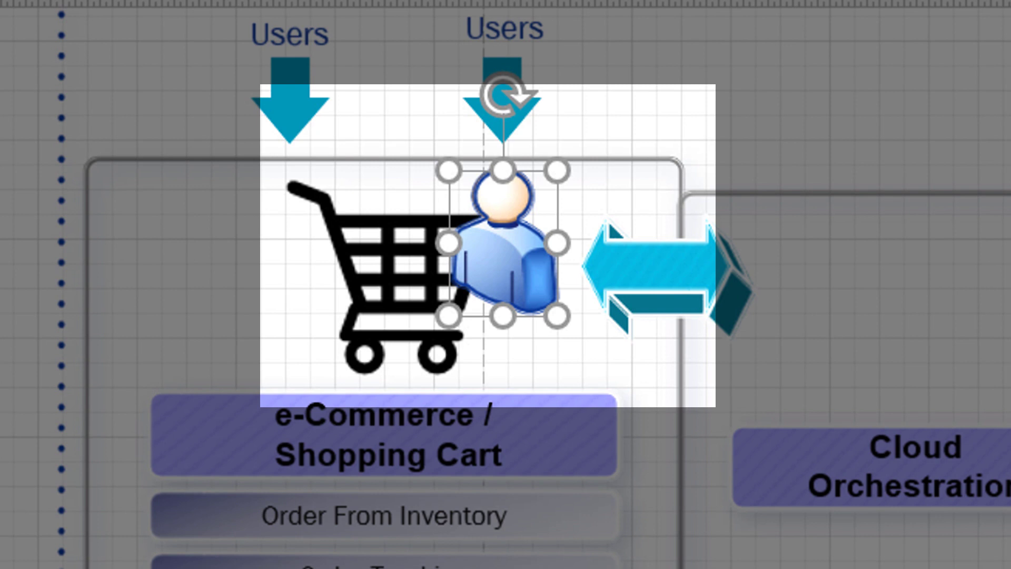
{"action": "key", "text": "ctrl+shift+b"}
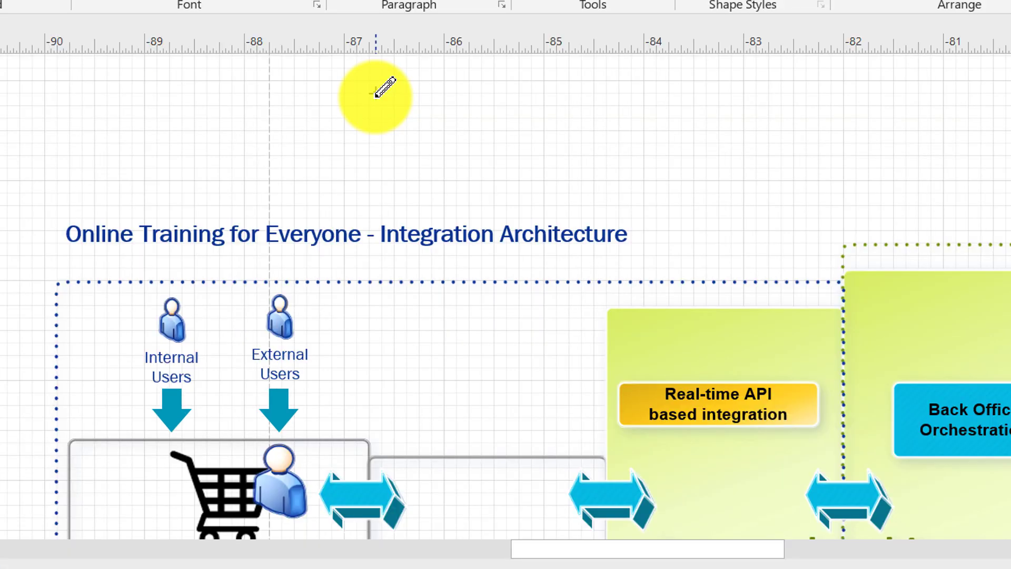
Try a straight line, a freeform curve and the arc tool above the title, removing the line
{"action": "left_click_drag", "start_coordinate": [356, 155], "coordinate": [545, 156]}
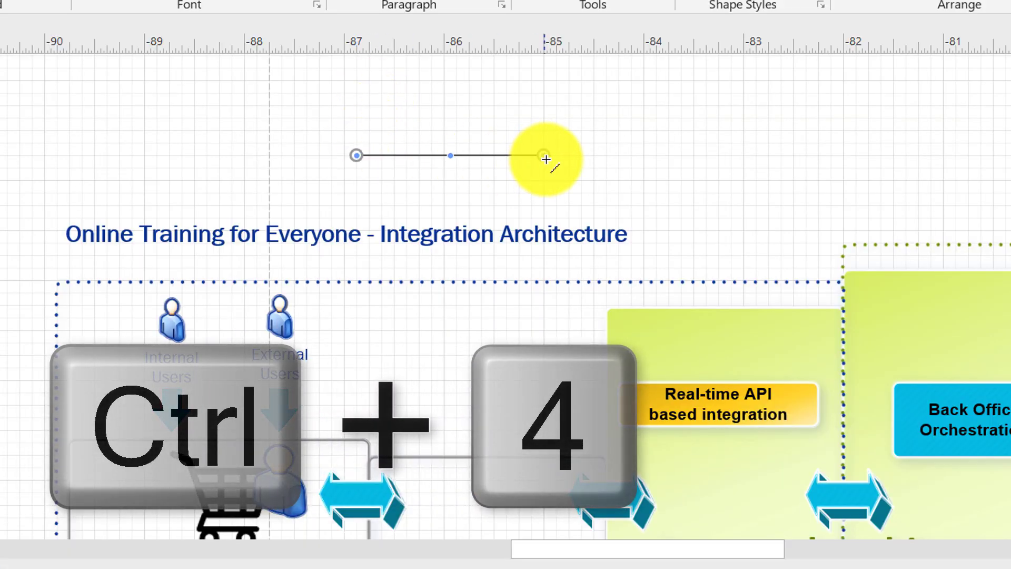
{"action": "key", "text": "ctrl+z"}
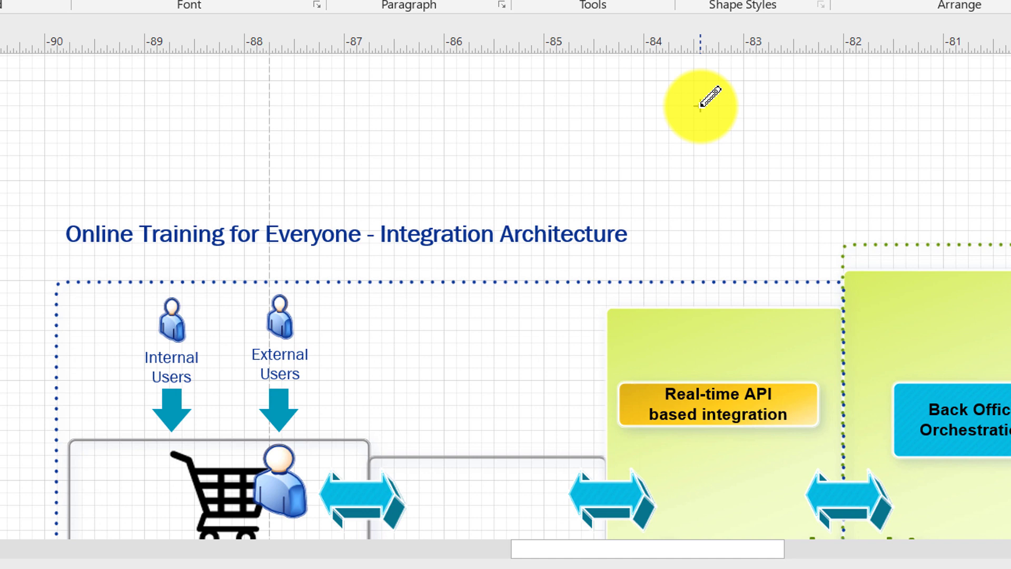
{"action": "key", "text": "ctrl+5"}
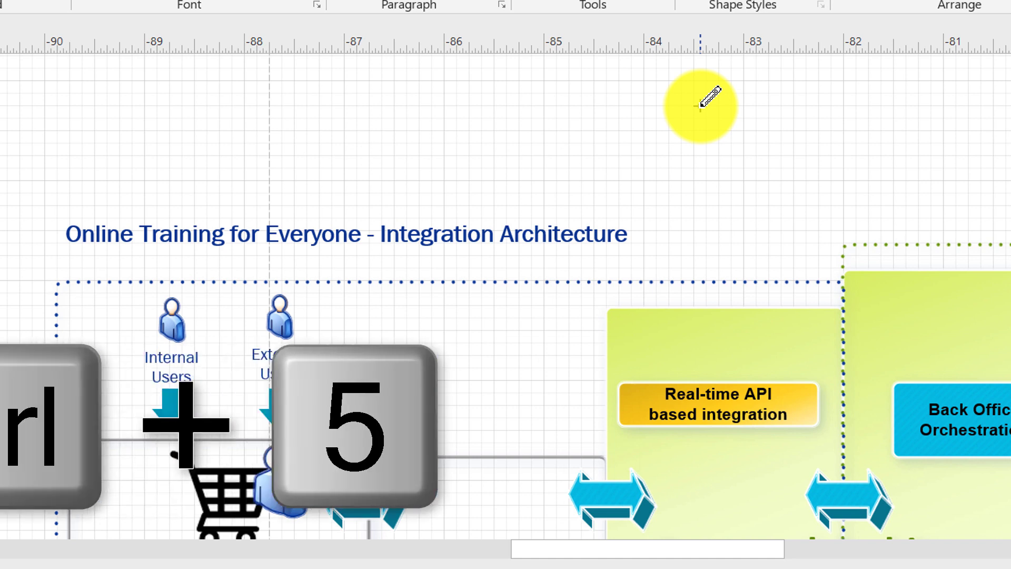
{"action": "mouse_move", "coordinate": [363, 130]}
{"action": "left_mouse_down"}
{"action": "mouse_move", "coordinate": [451, 95]}
{"action": "mouse_move", "coordinate": [560, 138]}
{"action": "mouse_move", "coordinate": [497, 164]}
{"action": "mouse_move", "coordinate": [402, 159]}
{"action": "mouse_move", "coordinate": [371, 143]}
{"action": "mouse_move", "coordinate": [374, 129]}
{"action": "left_mouse_up"}
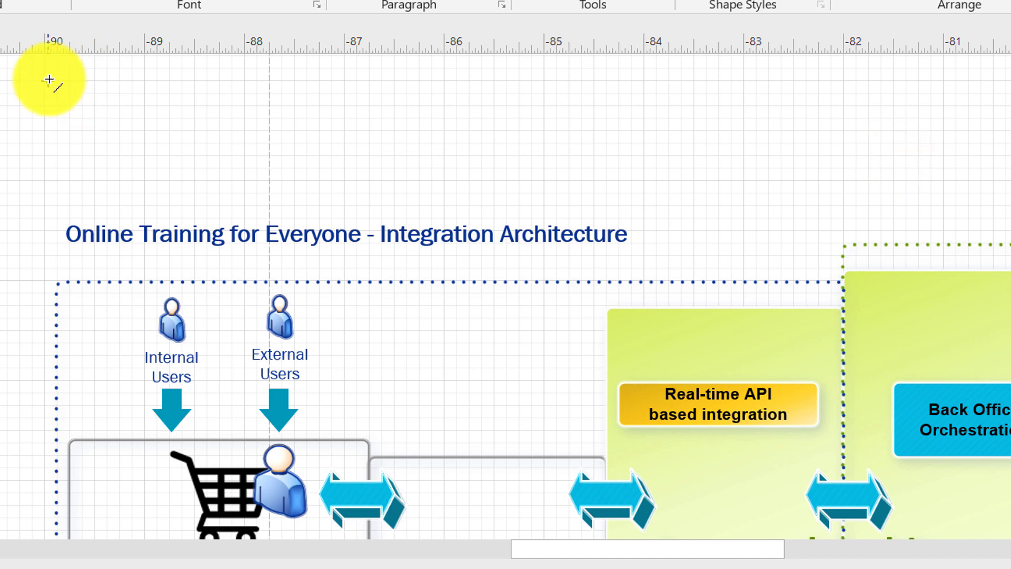
{"action": "key", "text": "ctrl+6"}
{"action": "mouse_move", "coordinate": [49, 79]}
{"action": "left_mouse_down"}
{"action": "mouse_move", "coordinate": [1001, 89]}
{"action": "mouse_move", "coordinate": [1009, 80]}
{"action": "left_mouse_up"}
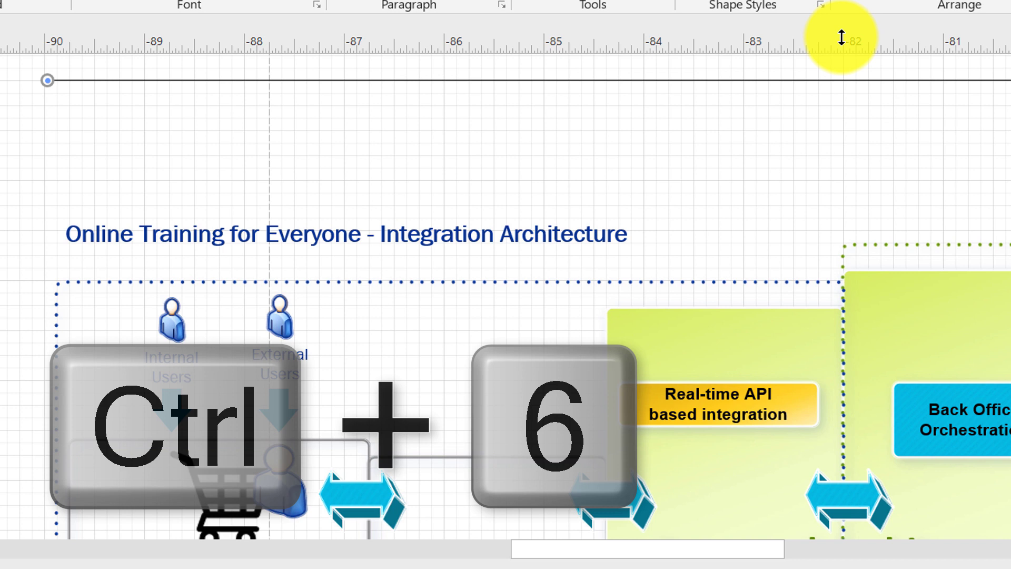
{"action": "key", "text": "ctrl+6"}
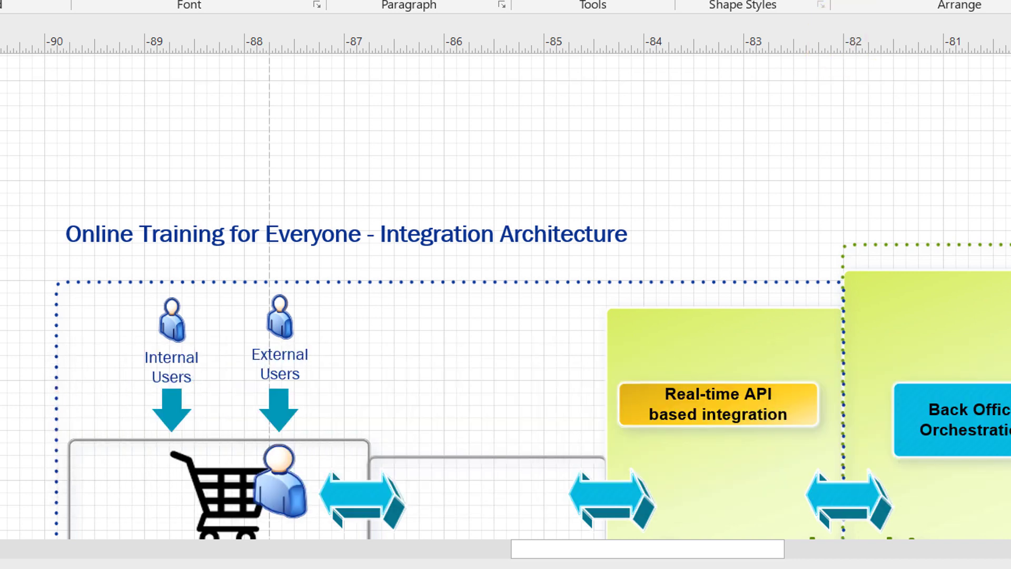
Draw and delete a trial rectangle, then draw an empty ellipse above the title
{"action": "key", "text": "ctrl+8"}
{"action": "left_click_drag", "start_coordinate": [294, 92], "coordinate": [619, 188]}
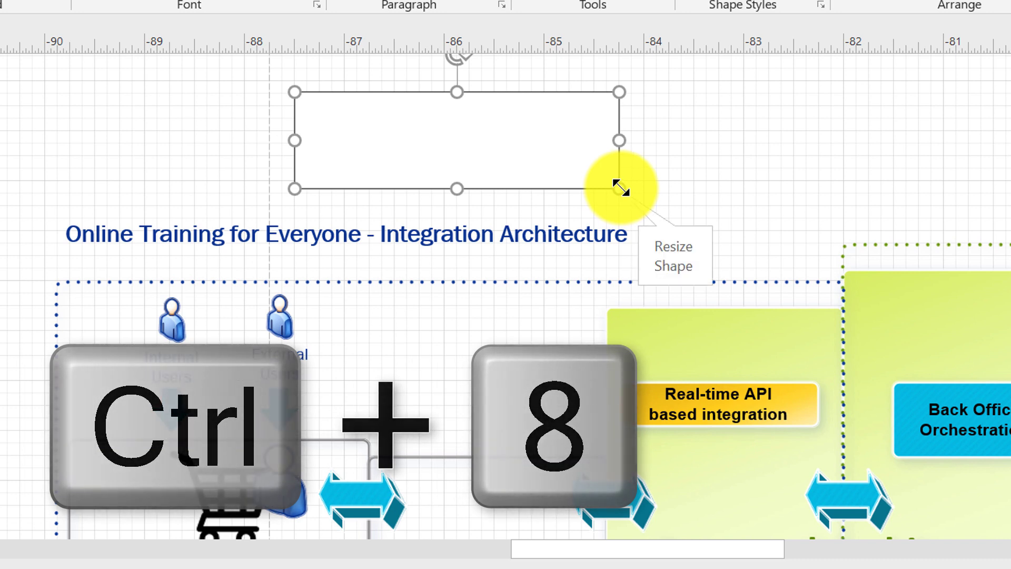
{"action": "type", "text": "F"}
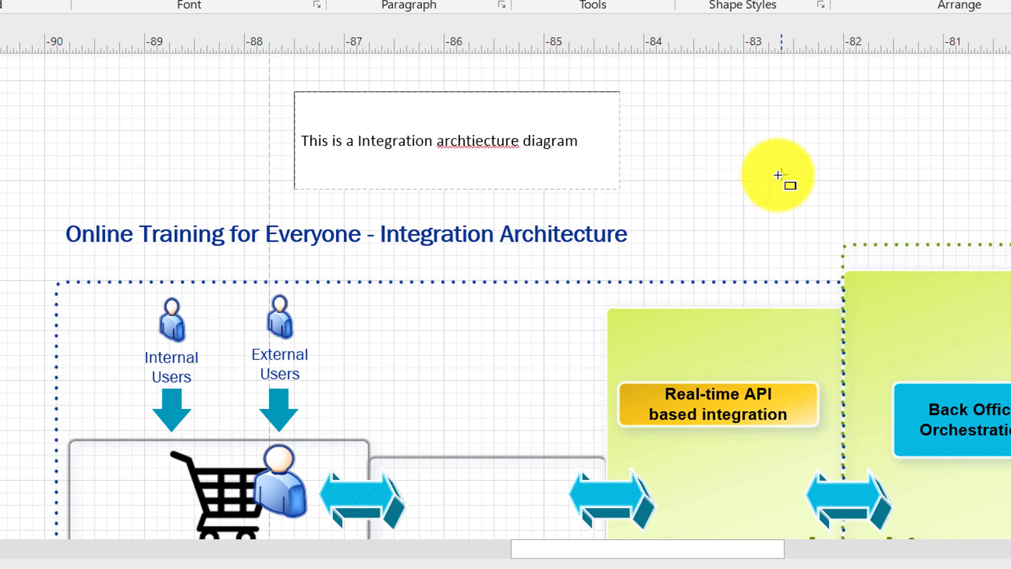
{"action": "key", "text": "Delete"}
{"action": "key", "text": "ctrl+9"}
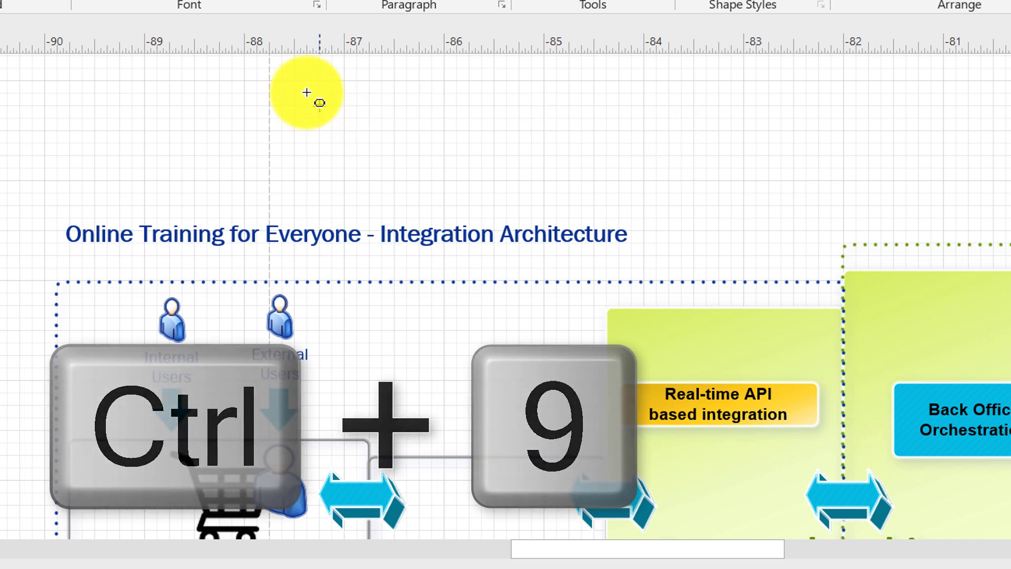
{"action": "left_click_drag", "start_coordinate": [313, 93], "coordinate": [647, 176]}
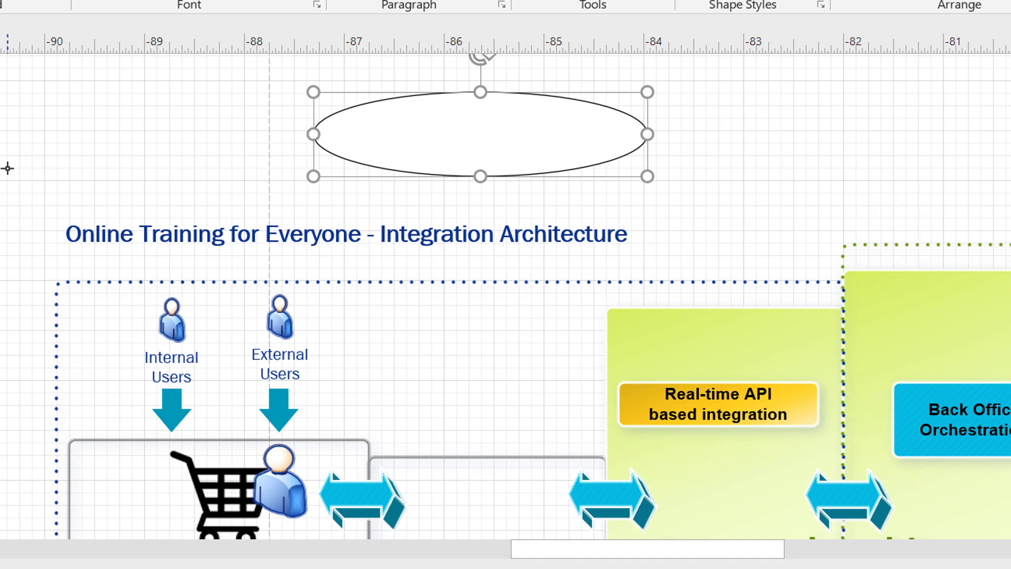
Copy the Real-time API box's formatting onto Back Office Orchestration with Format Painter
{"action": "key", "text": "ctrl+shift+p"}
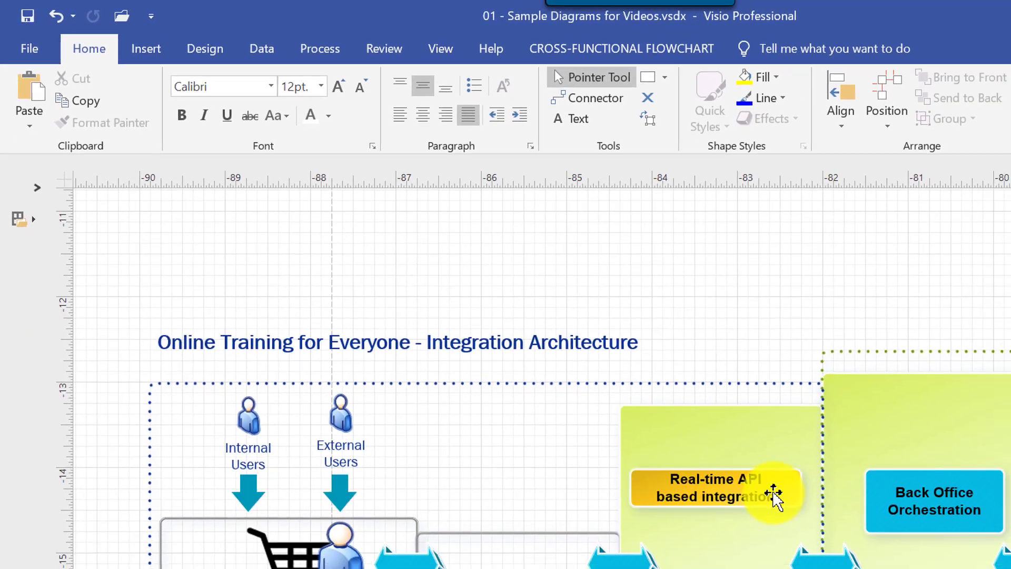
{"action": "left_click", "coordinate": [684, 431]}
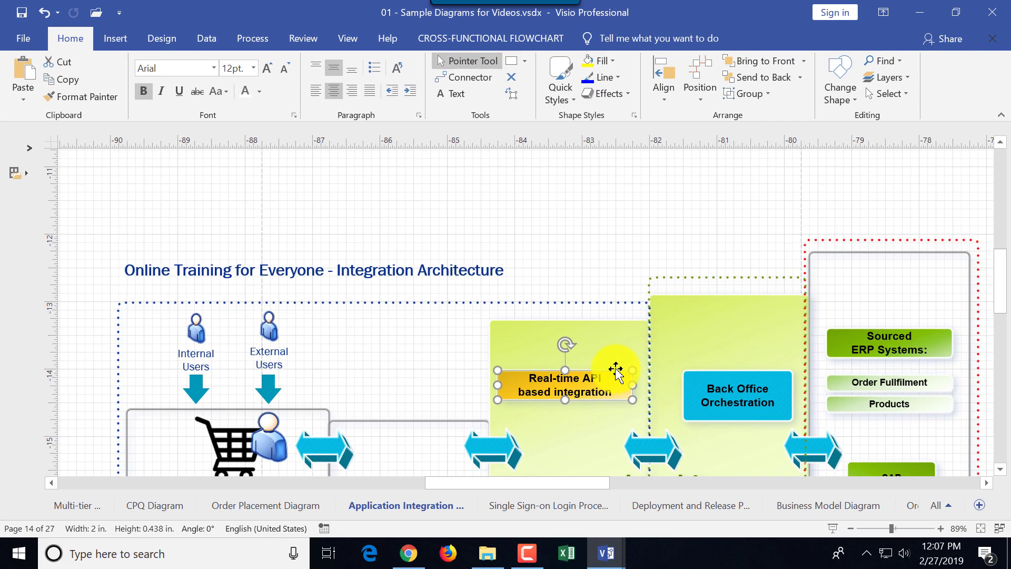
{"action": "key", "text": "ctrl+shift+p"}
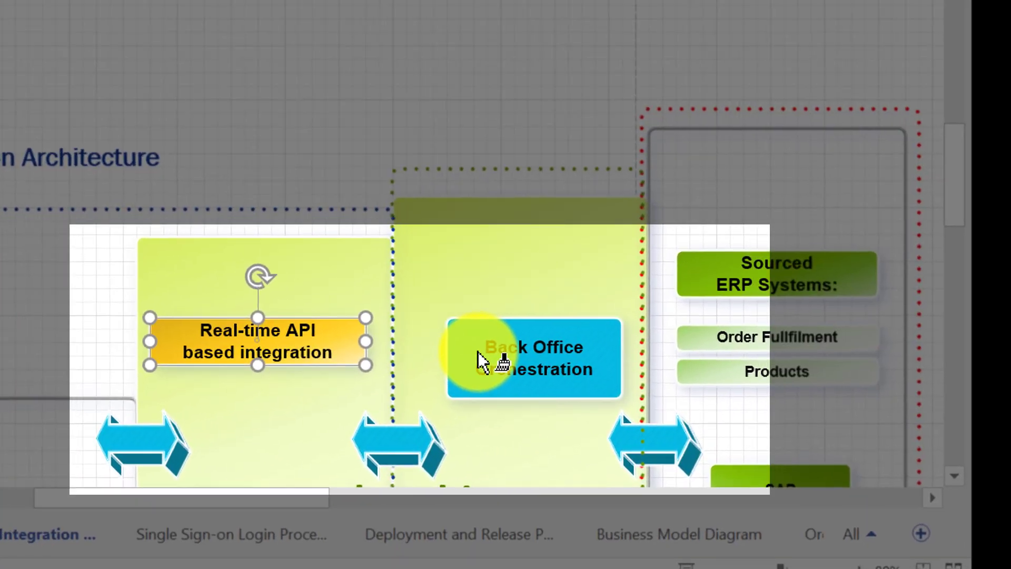
{"action": "left_click", "coordinate": [578, 380]}
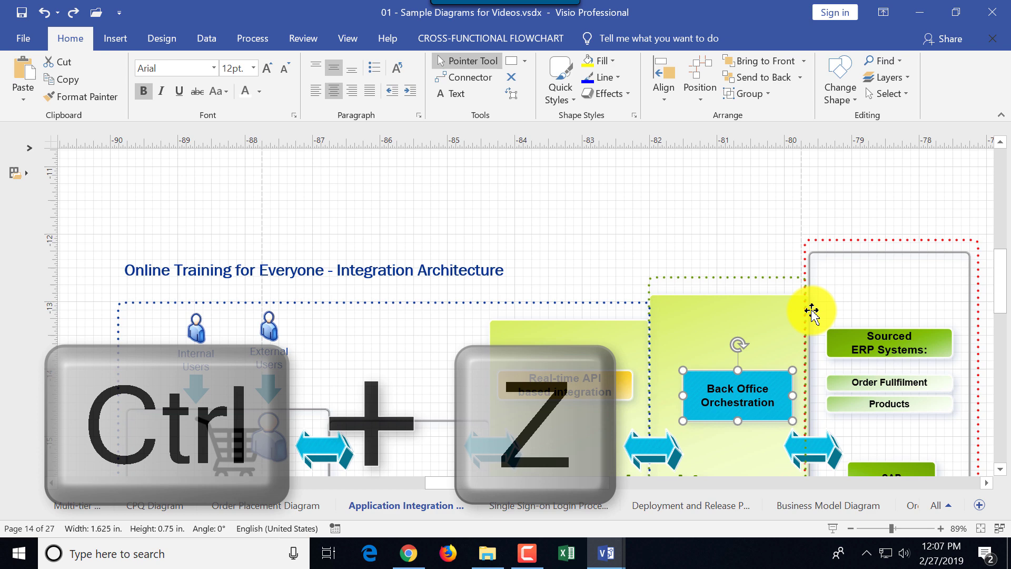
Undo the copied formatting so Back Office Orchestration turns blue again
{"action": "key", "text": "F10"}
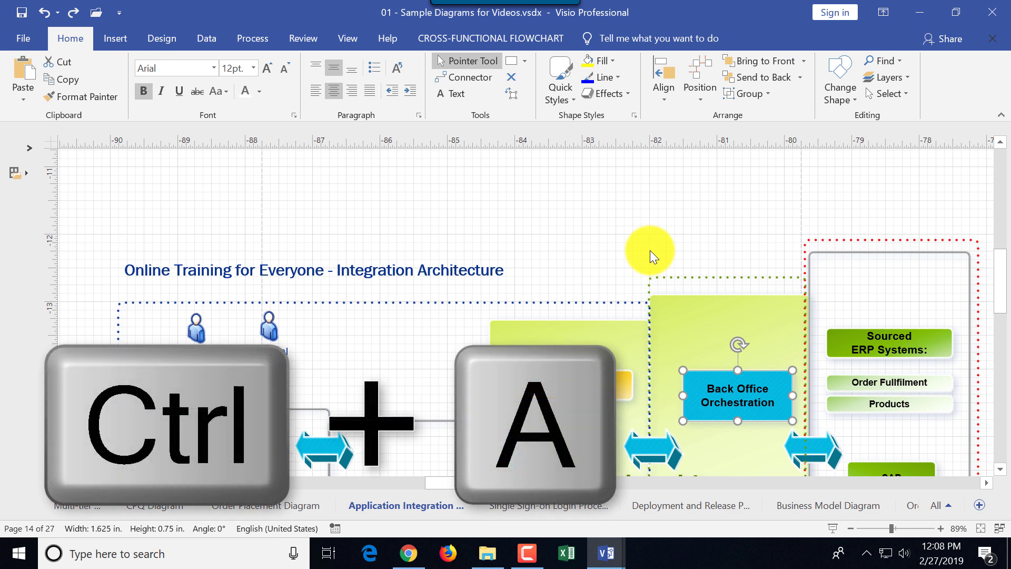
{"action": "key", "text": "ctrl+a"}
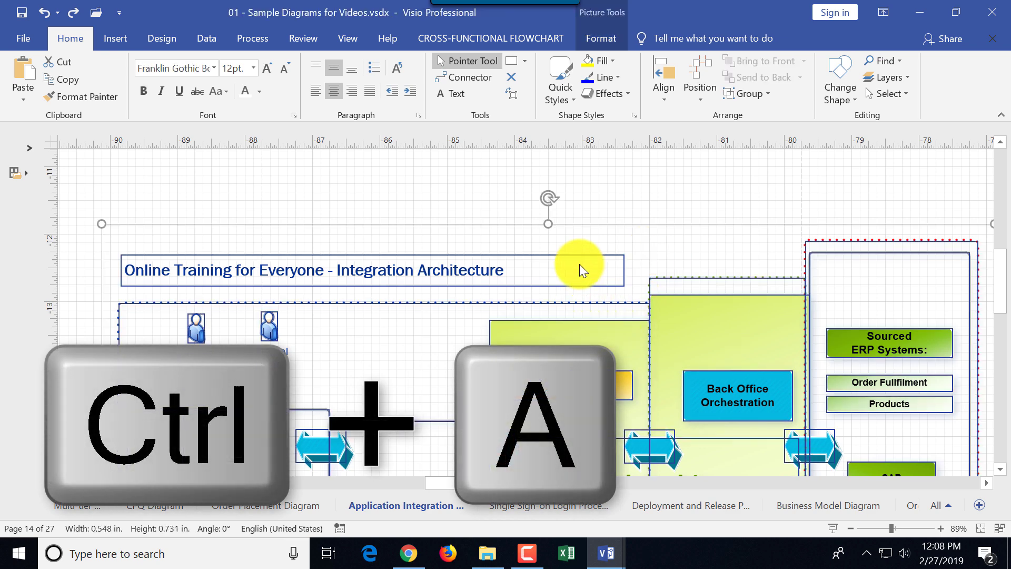
{"action": "left_click_drag", "start_coordinate": [579, 264], "coordinate": [567, 224]}
Select all shapes and shift the whole diagram up and left, zoomed out to 32%
{"action": "key", "text": "ctrl+a"}
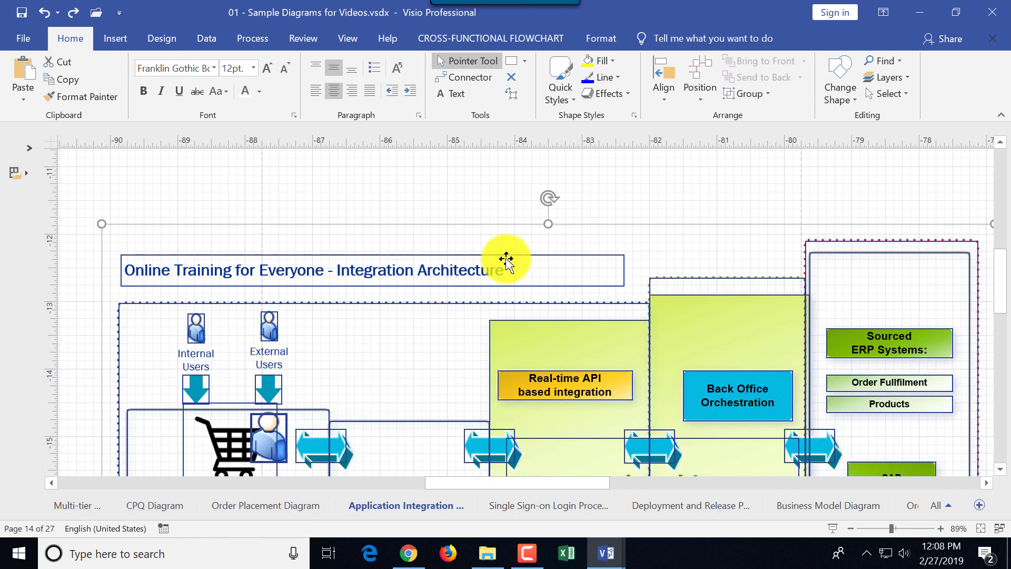
{"action": "left_click_drag", "start_coordinate": [466, 216], "coordinate": [432, 159]}
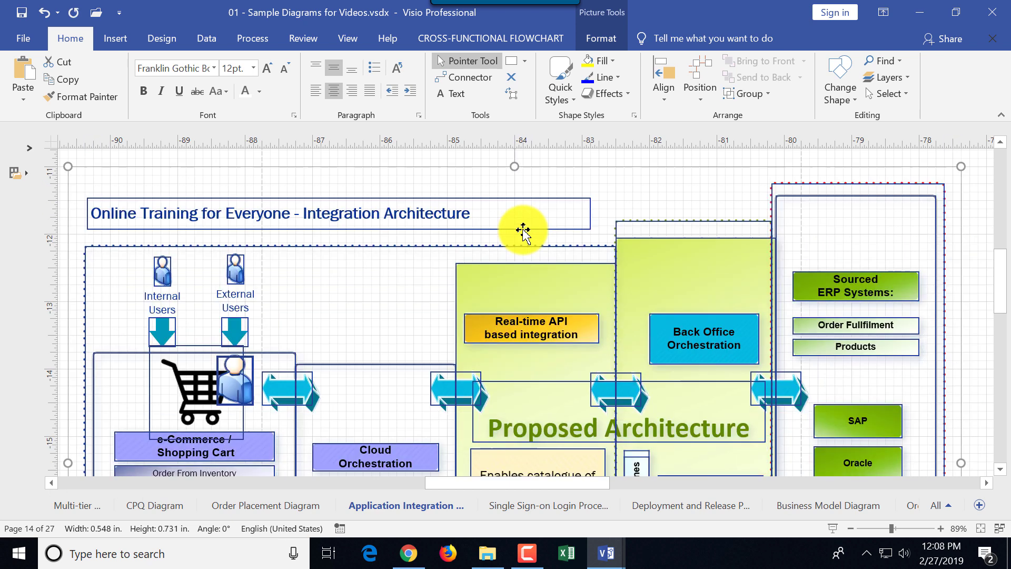
{"action": "left_click", "coordinate": [850, 528]}
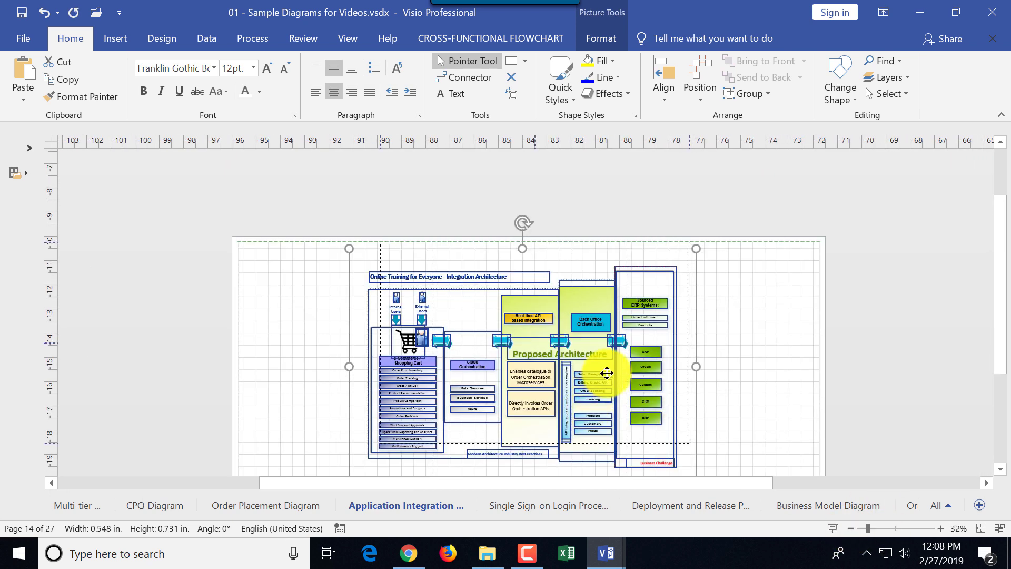
{"action": "left_click_drag", "start_coordinate": [573, 416], "coordinate": [558, 426]}
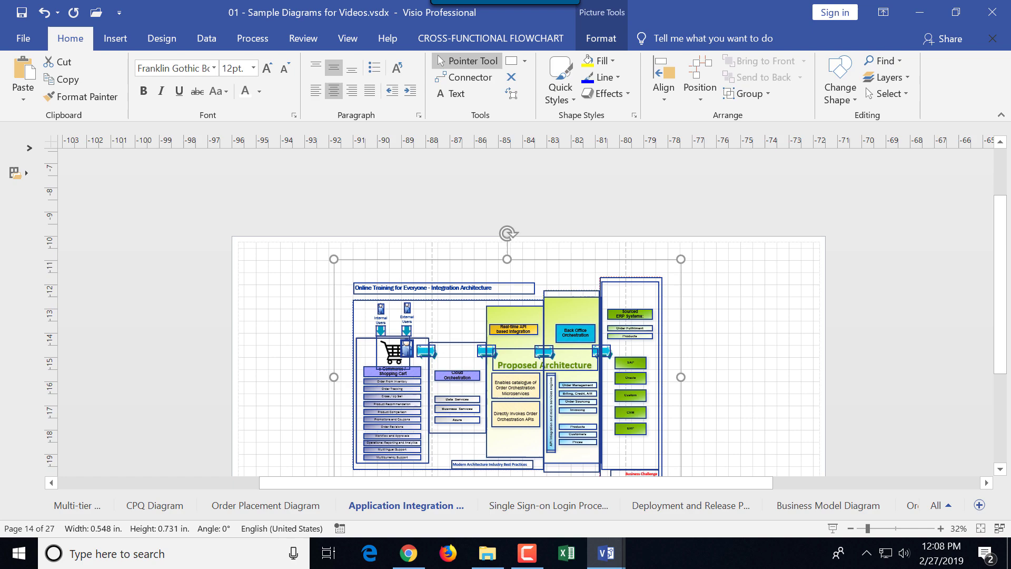
{"action": "left_click", "coordinate": [575, 332]}
{"action": "scroll", "coordinate": [524, 312], "scroll_direction": "up", "scroll_amount": 3}
Duplicate the Back Office Orchestration box and place the copy above the original
{"action": "key", "text": "ctrl+c"}
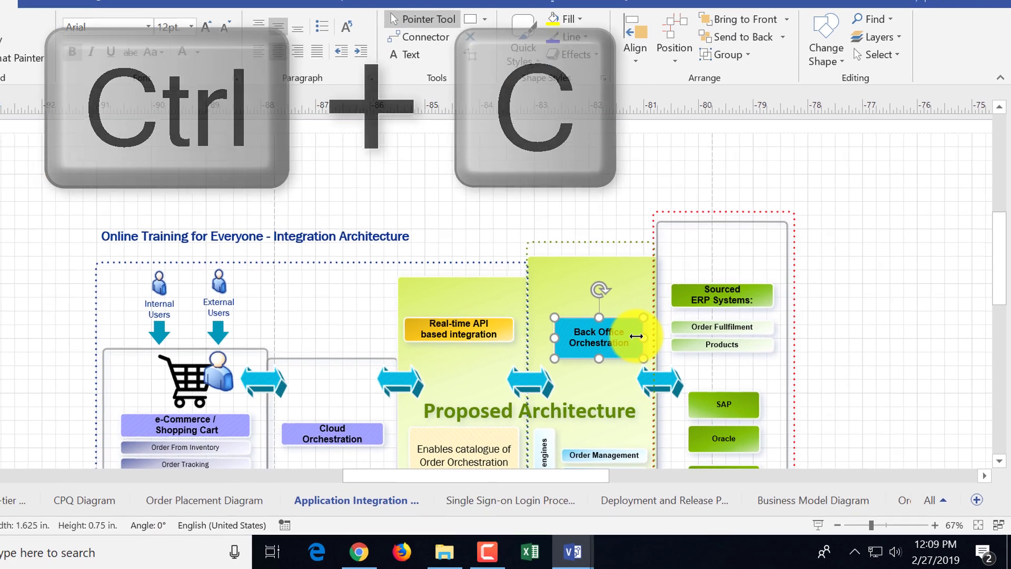
{"action": "key", "text": "ctrl+v"}
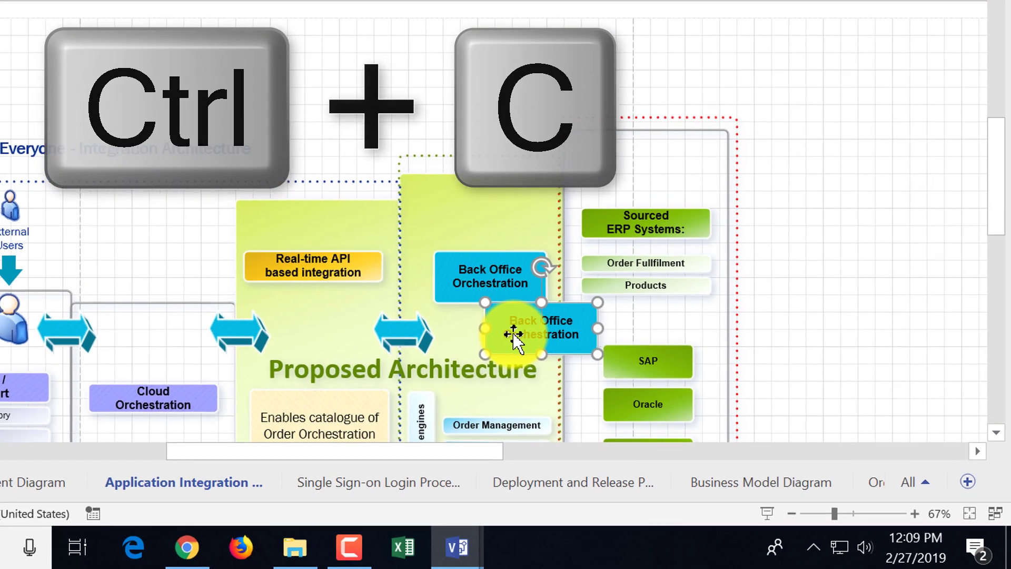
{"action": "left_click_drag", "start_coordinate": [577, 359], "coordinate": [532, 254]}
{"action": "left_click_drag", "start_coordinate": [459, 205], "coordinate": [474, 204]}
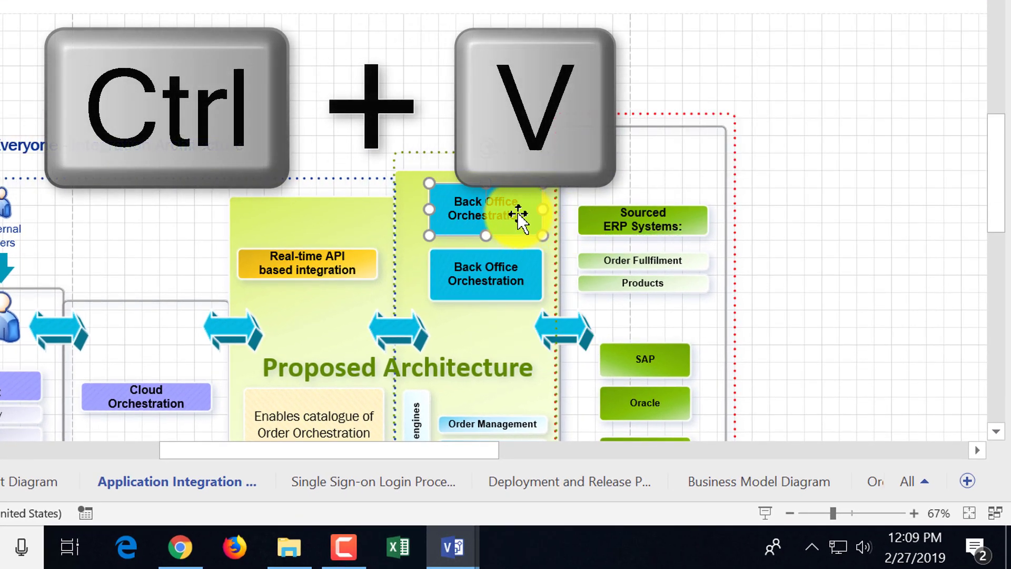
{"action": "left_click", "coordinate": [590, 98]}
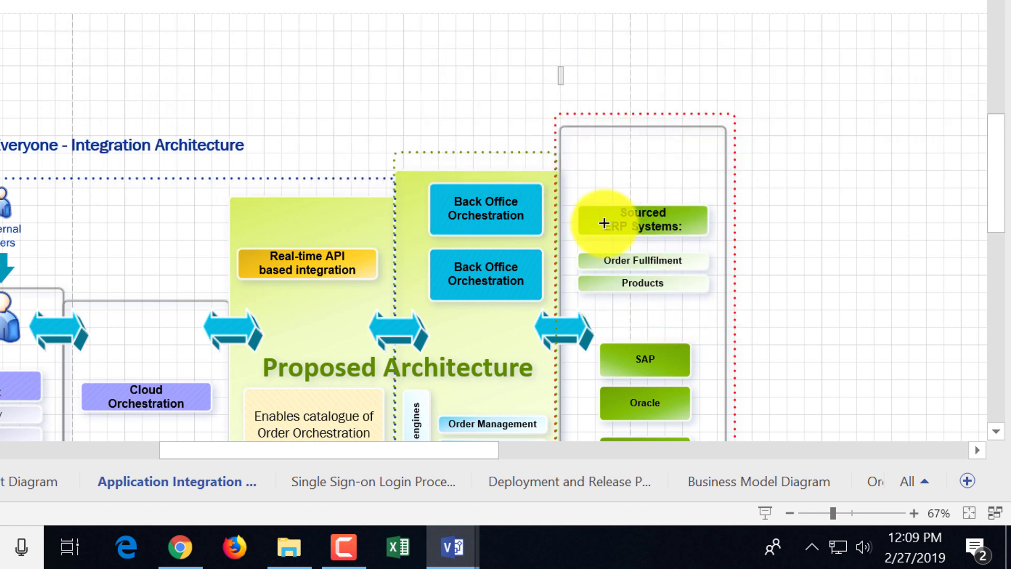
Copy and paste the Sourced ERP Systems group
{"action": "left_click", "coordinate": [713, 307]}
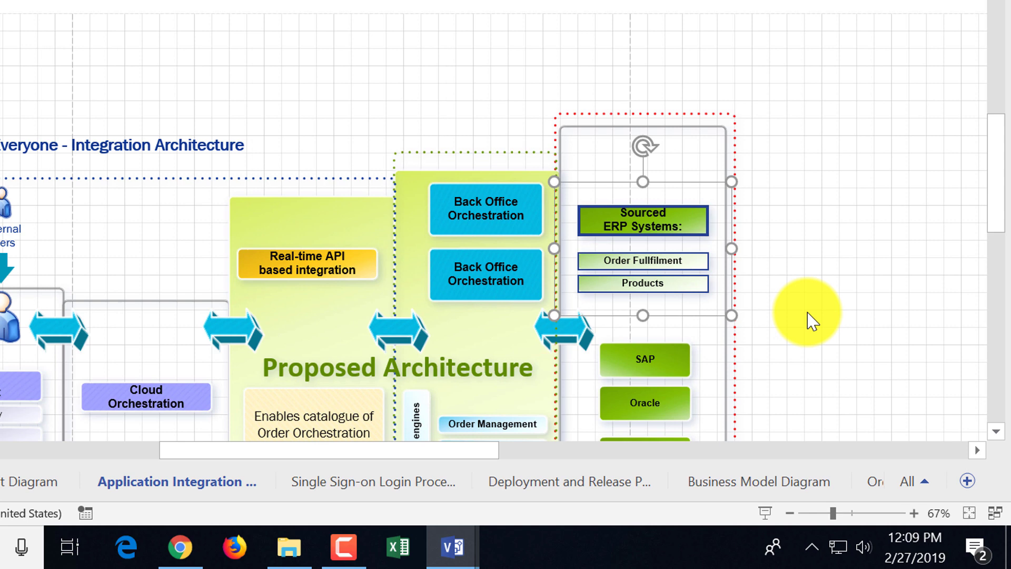
{"action": "key", "text": "ctrl+c"}
{"action": "key", "text": "ctrl+v"}
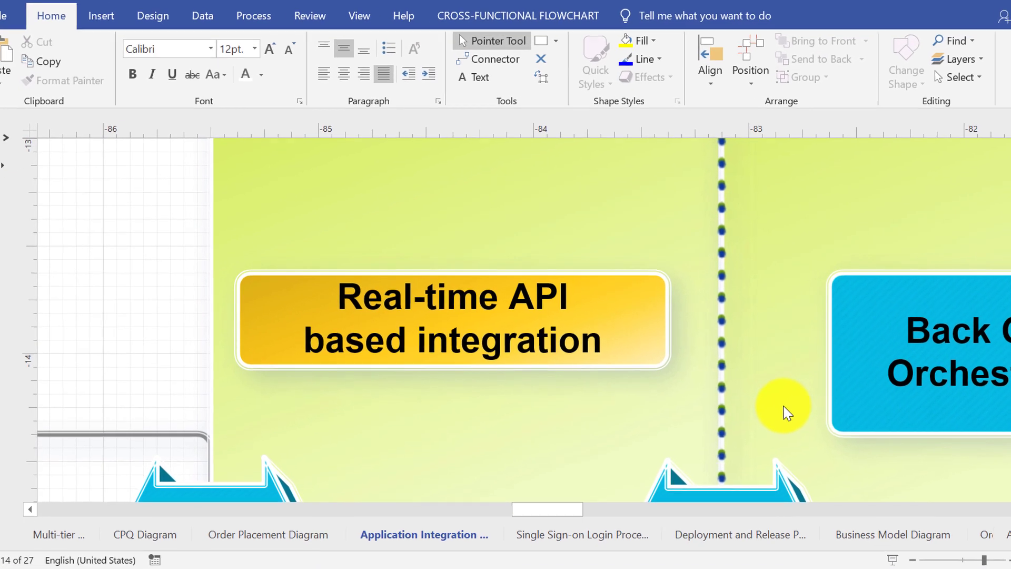
Toggle underline, bold and italic on the Real-time API based integration text until all three apply
{"action": "left_click", "coordinate": [505, 295]}
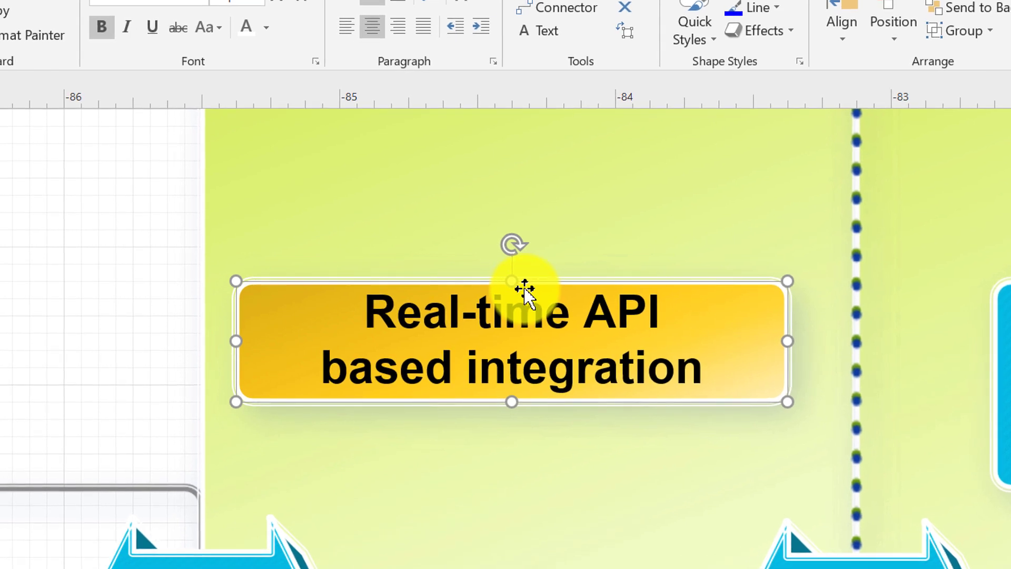
{"action": "key", "text": "ctrl+u"}
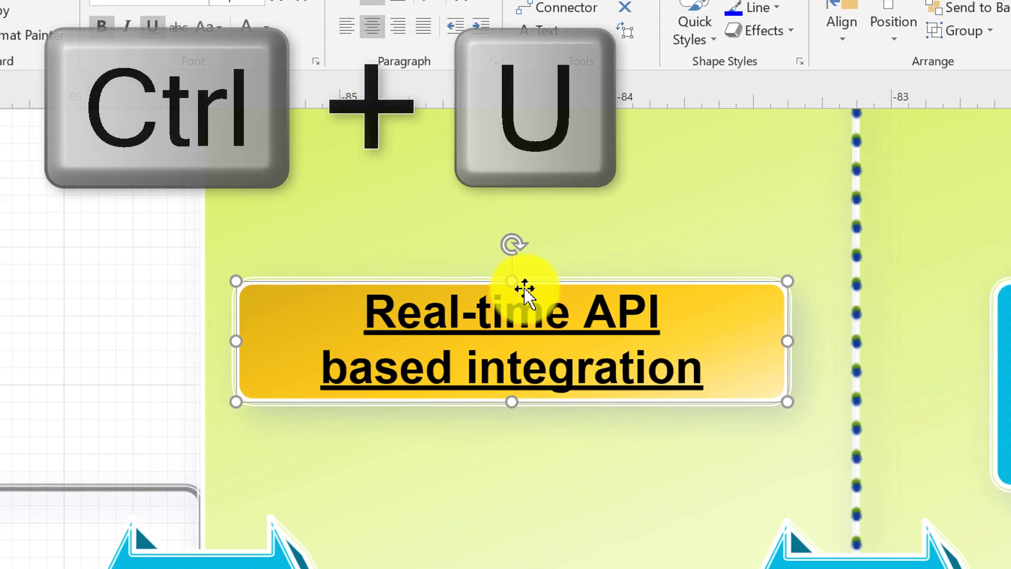
{"action": "key", "text": "ctrl+z"}
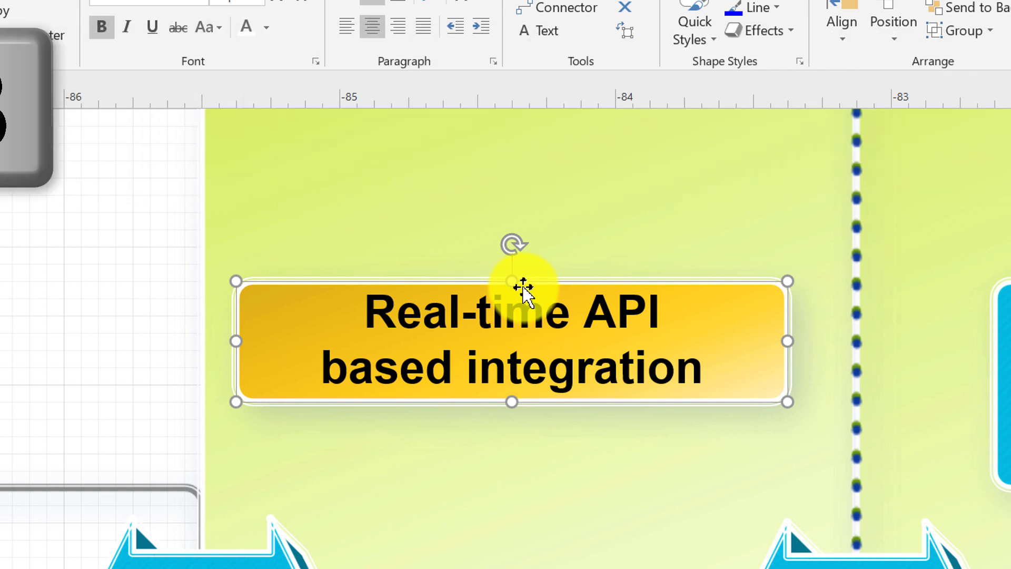
{"action": "key", "text": "ctrl+b"}
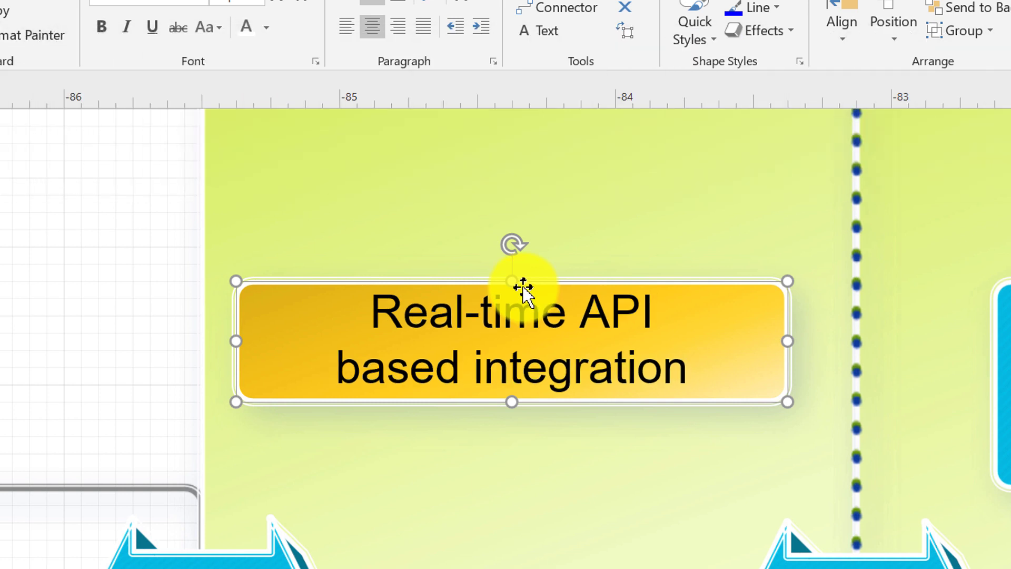
{"action": "key", "text": "ctrl+b"}
{"action": "key", "text": "ctrl+b"}
{"action": "key", "text": "ctrl+i"}
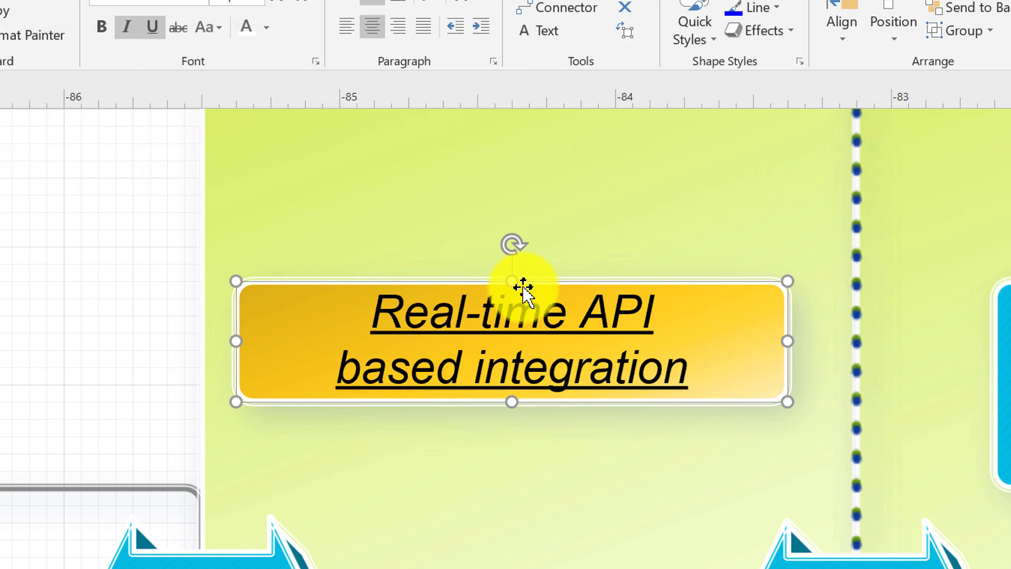
{"action": "key", "text": "ctrl+b"}
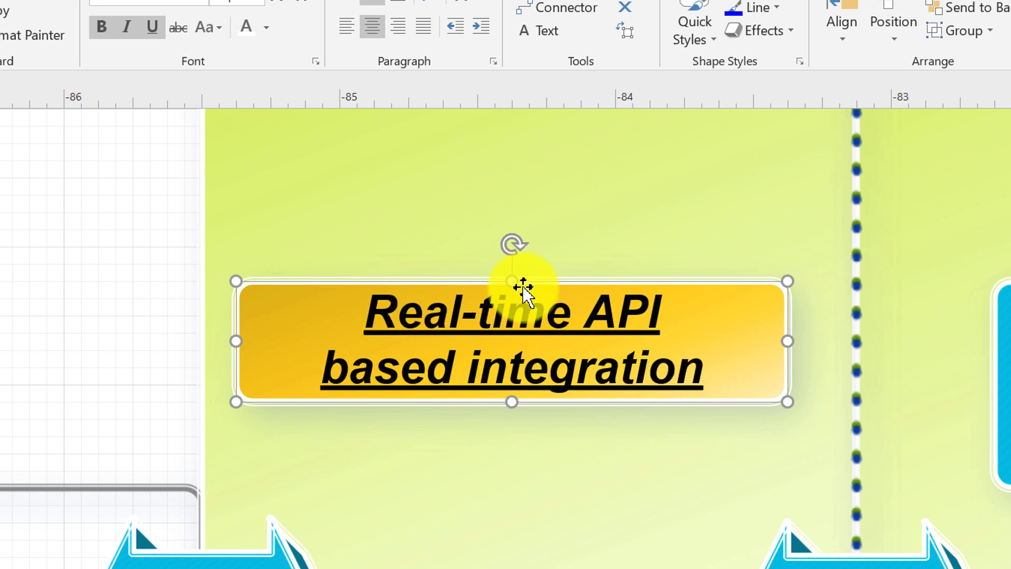
{"action": "key", "text": "ctrl+shift+a"}
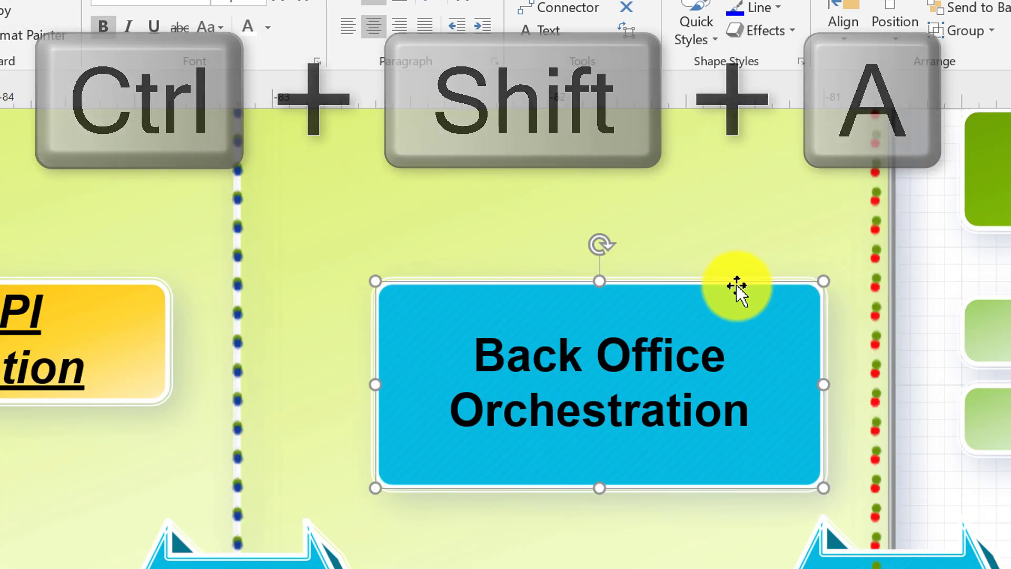
Make the Back Office Orchestration label all caps, keeping its original font size on two lines
{"action": "key", "text": "ctrl+shift+a"}
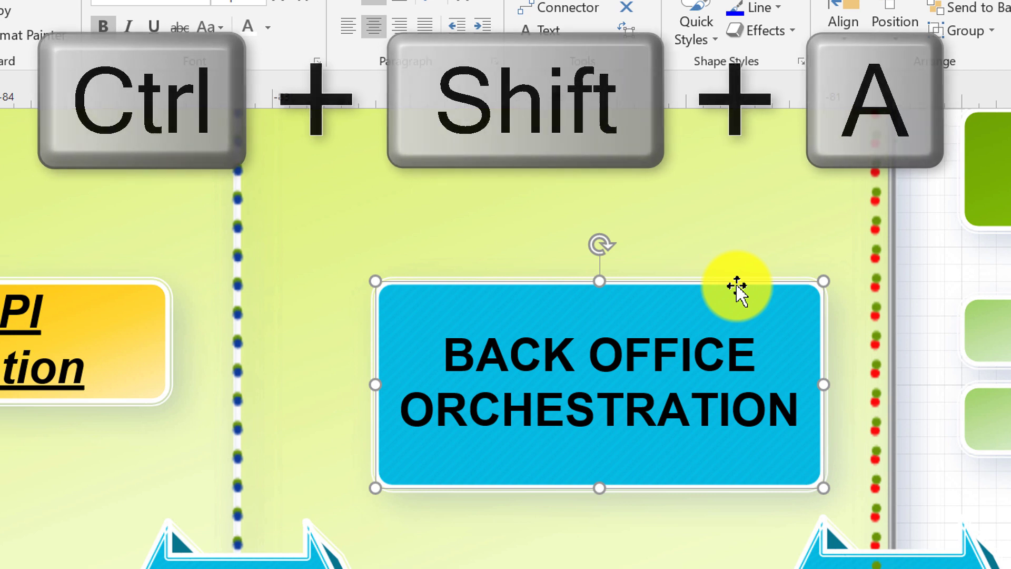
{"action": "key", "text": "ctrl+shift+comma"}
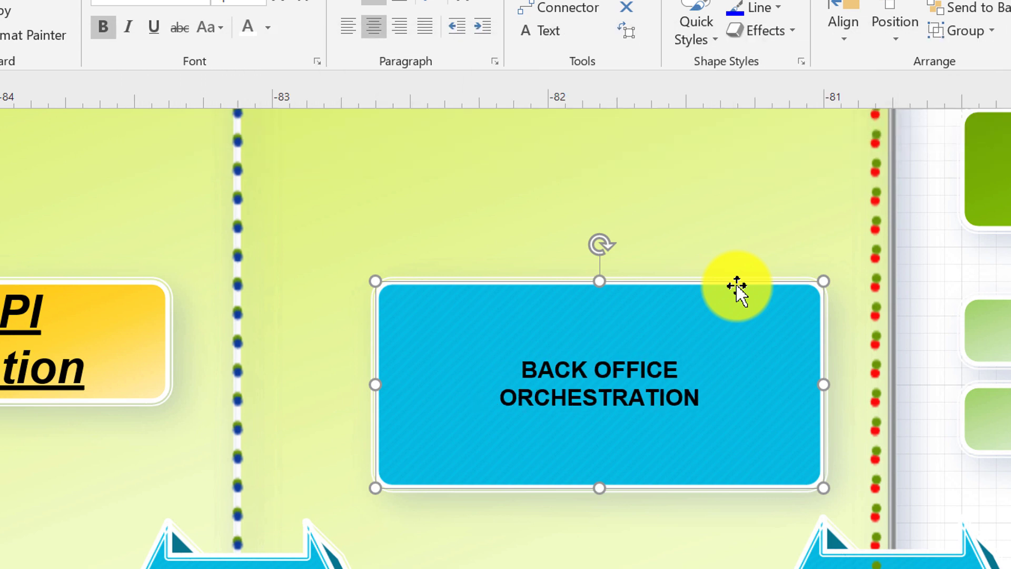
{"action": "key", "text": "ctrl+shift+period"}
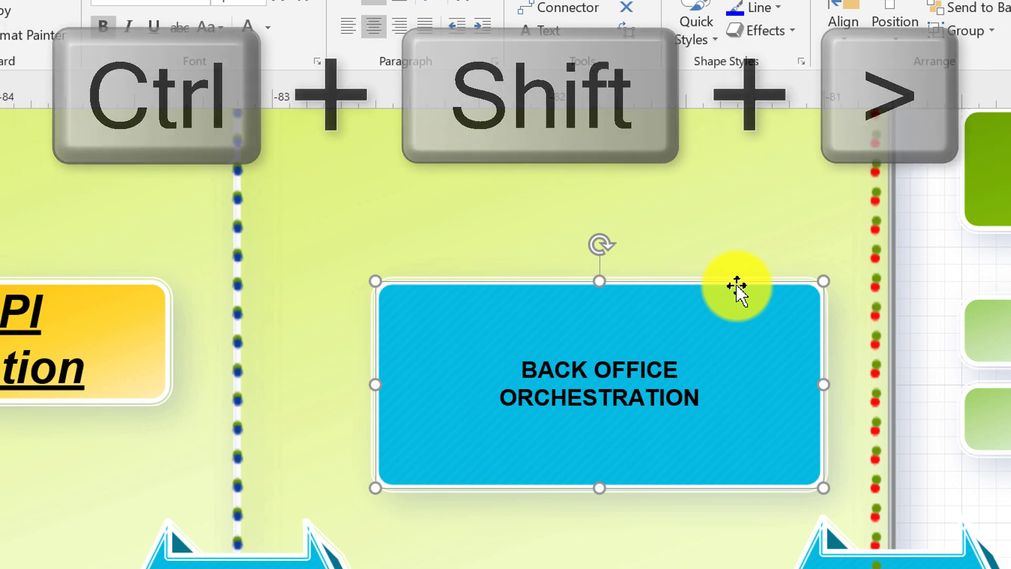
{"action": "key", "text": "ctrl+shift+period"}
{"action": "key", "text": "ctrl+shift+period"}
{"action": "key", "text": "ctrl+shift+period"}
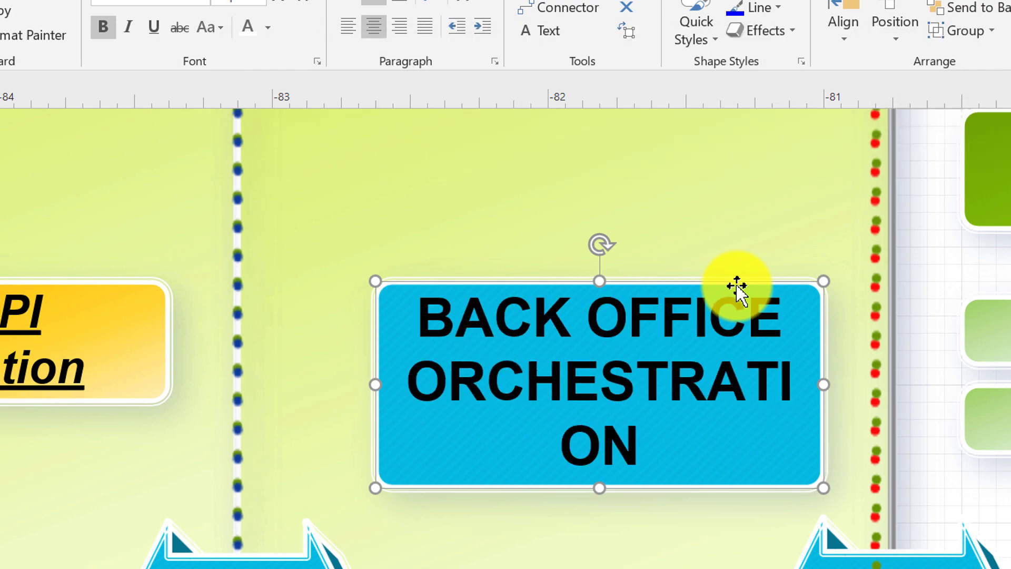
{"action": "key", "text": "ctrl+shift+comma"}
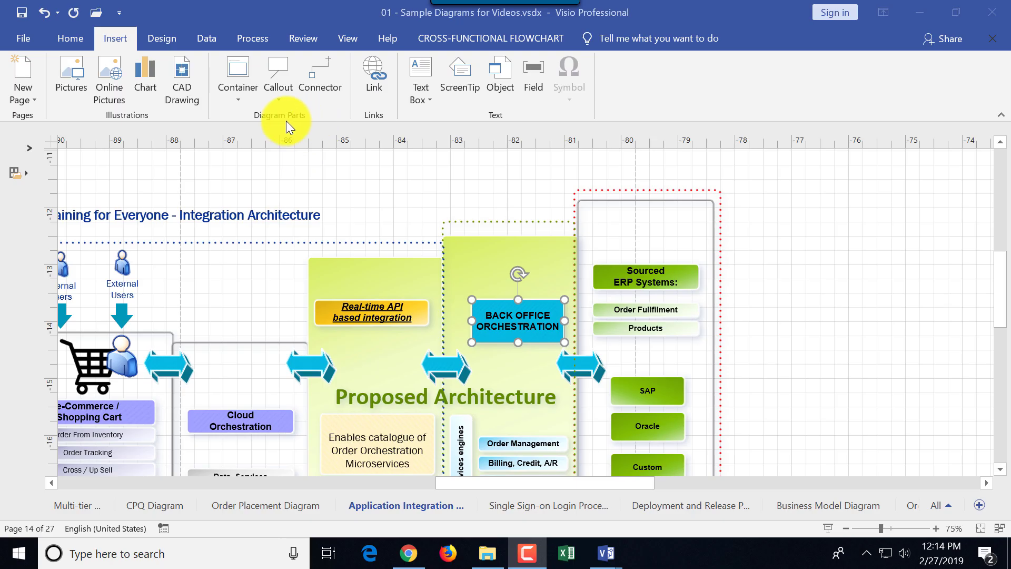
{"action": "key", "text": "ctrl+shift+2"}
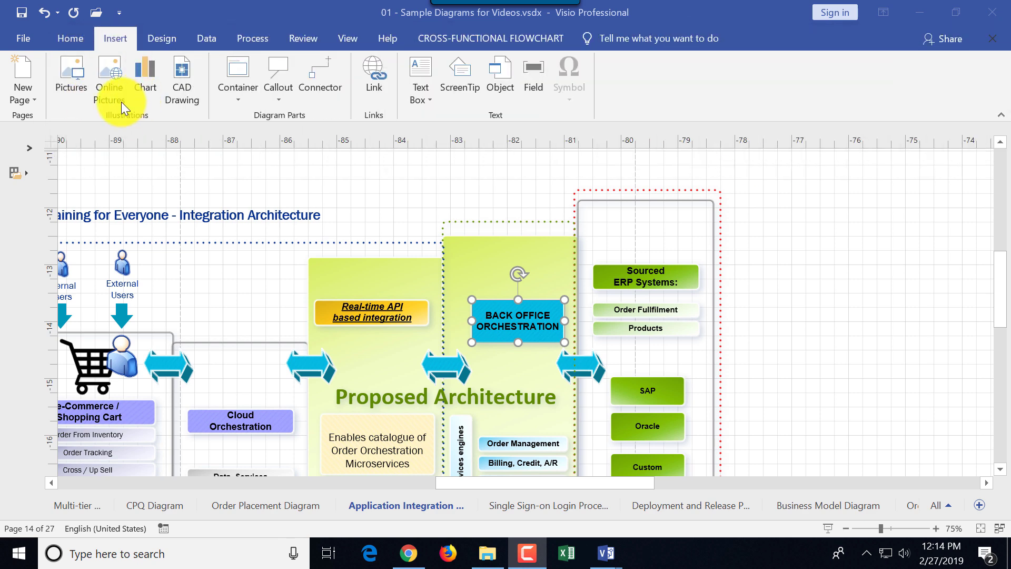
Insert the cloud-server image from an online search for 'server' and place it right of the ERP column
{"action": "left_click", "coordinate": [111, 84]}
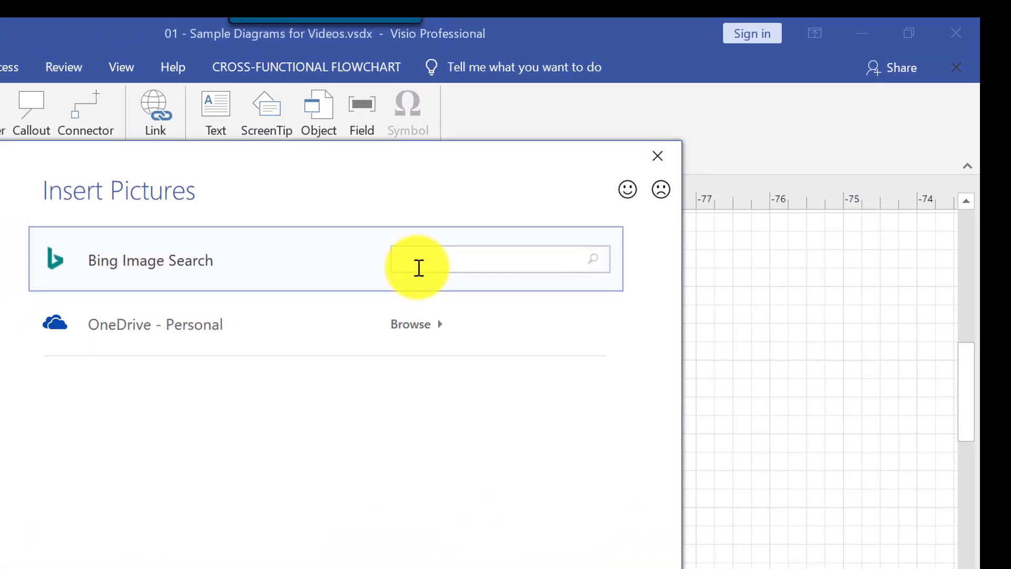
{"action": "type", "text": "server"}
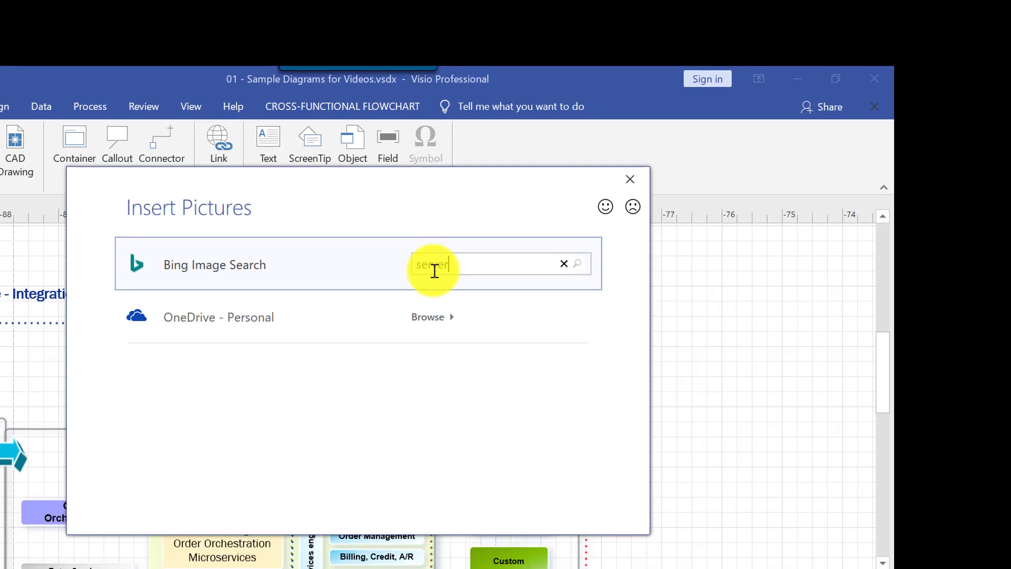
{"action": "key", "text": "Return"}
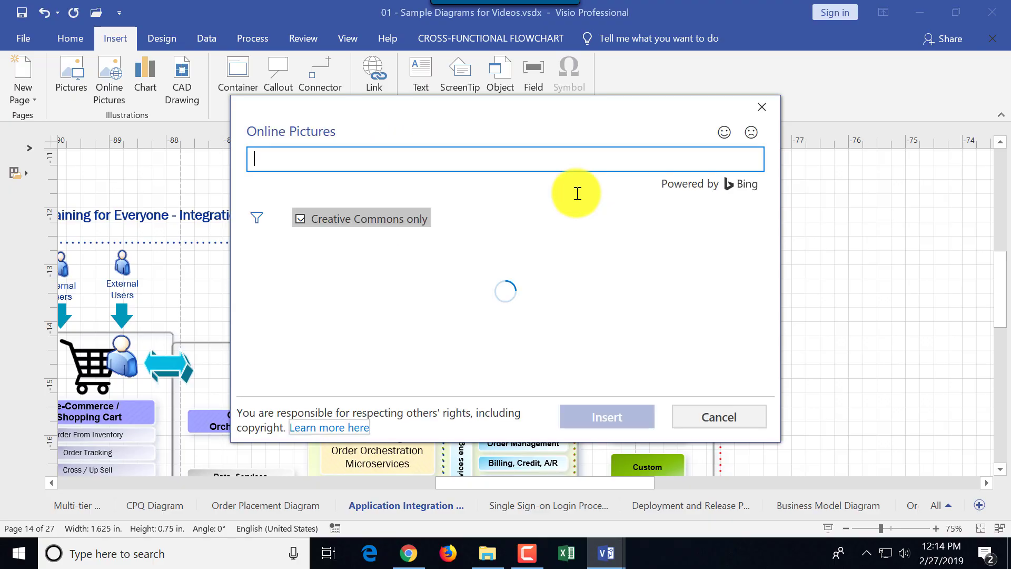
{"action": "left_click", "coordinate": [699, 295]}
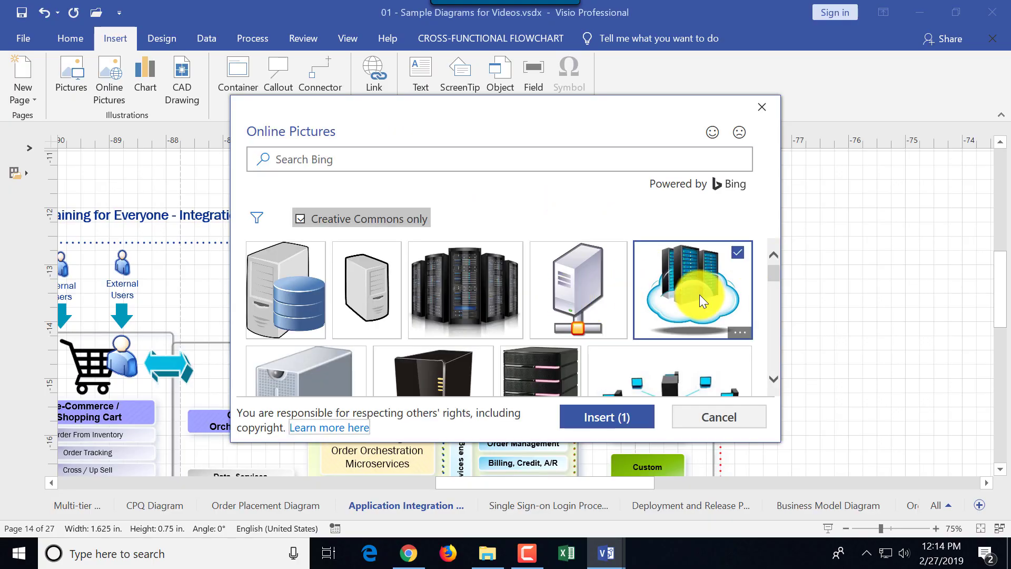
{"action": "left_click", "coordinate": [611, 417]}
{"action": "left_click_drag", "start_coordinate": [558, 351], "coordinate": [860, 333]}
Switch the inserted cloud-server picture into crop mode with Ctrl+Shift+2
{"action": "key", "text": "ctrl+shift+2"}
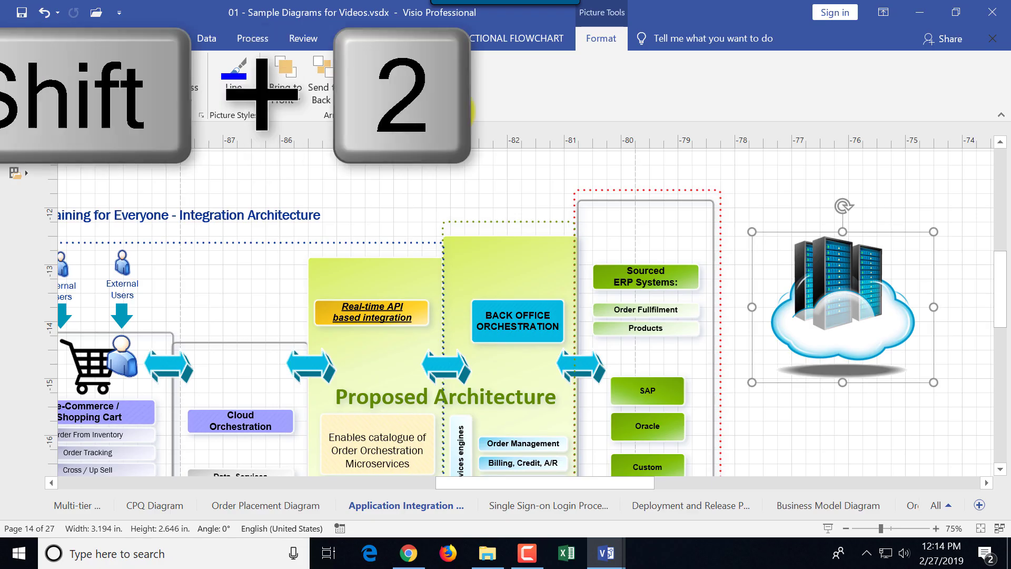